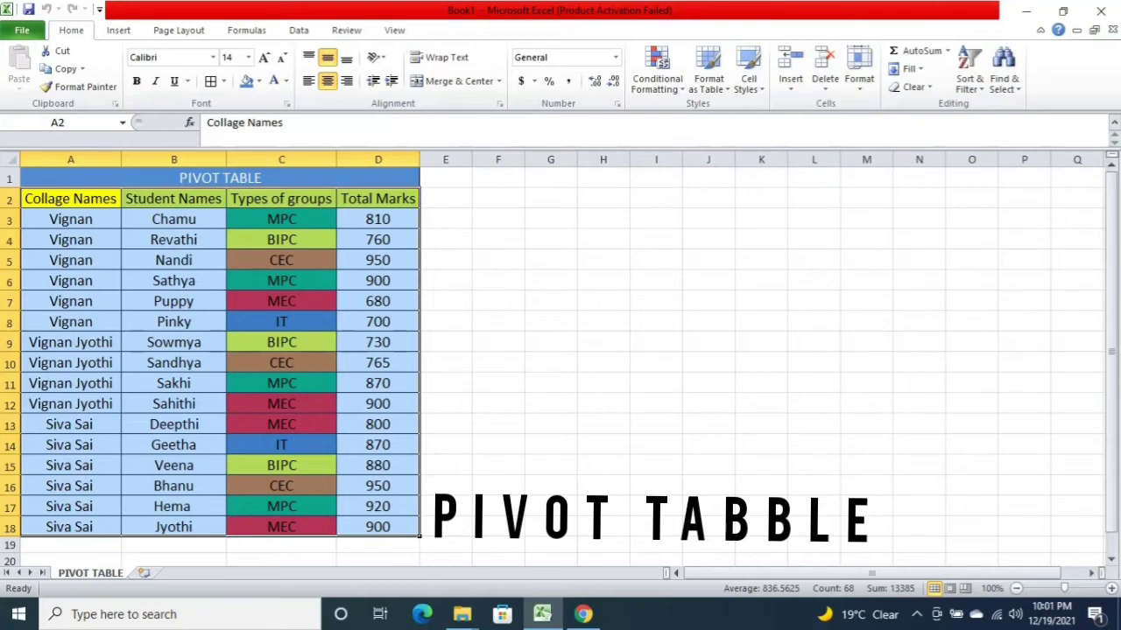
Step: Select the student table A2:D18, from the Collage Names header to the last Total Marks value
left_click(280, 377)
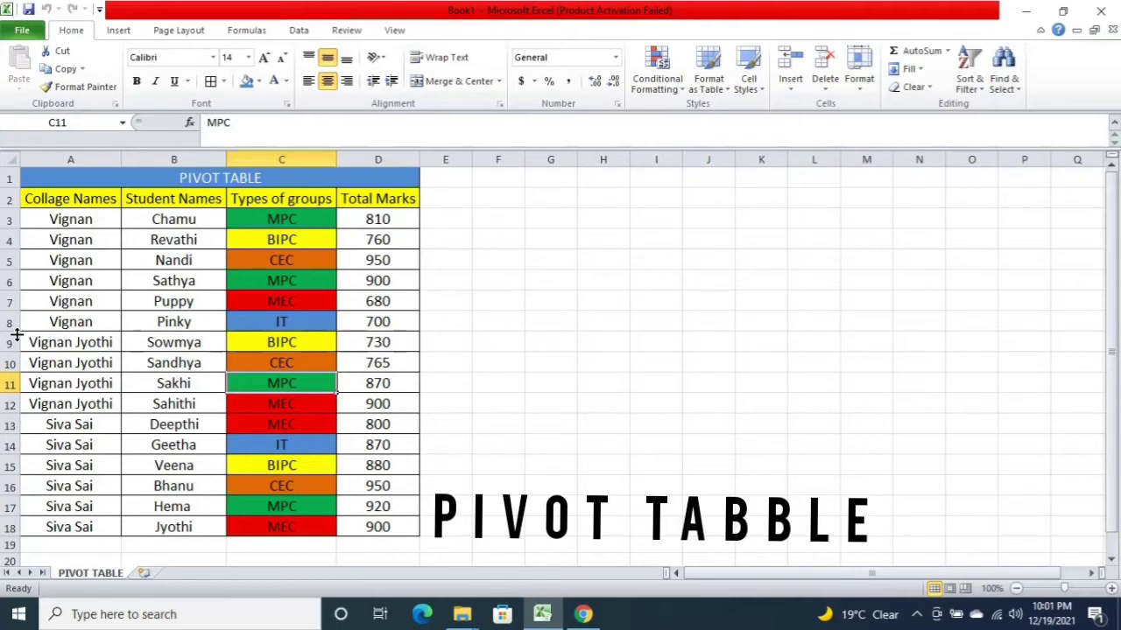
left_click(92, 197)
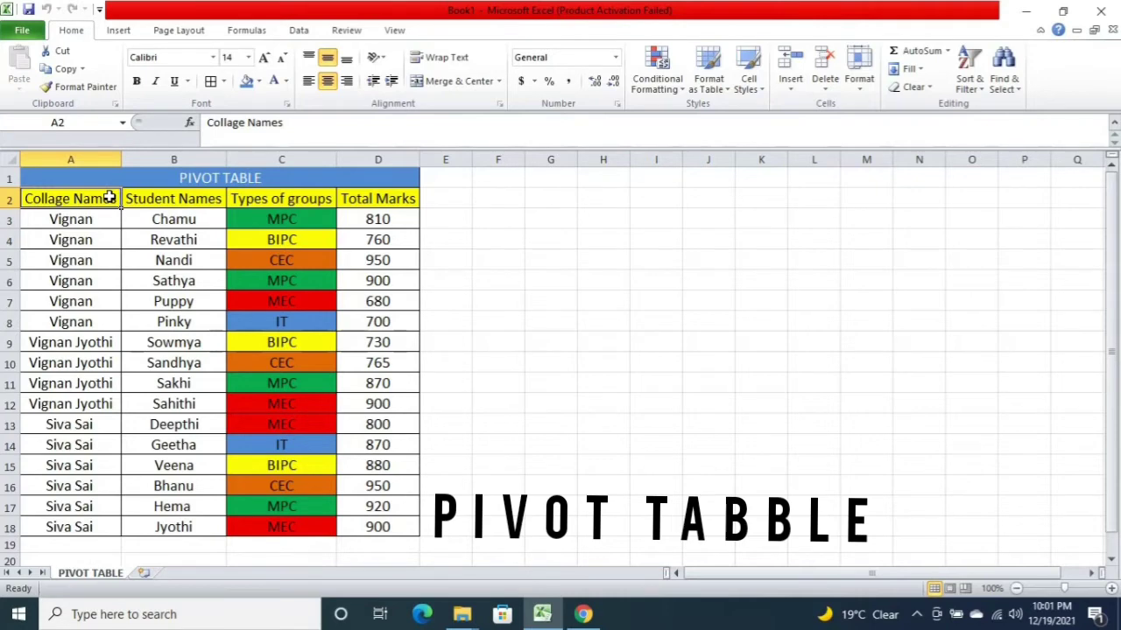
key("shift+Right")
key("shift+Right")
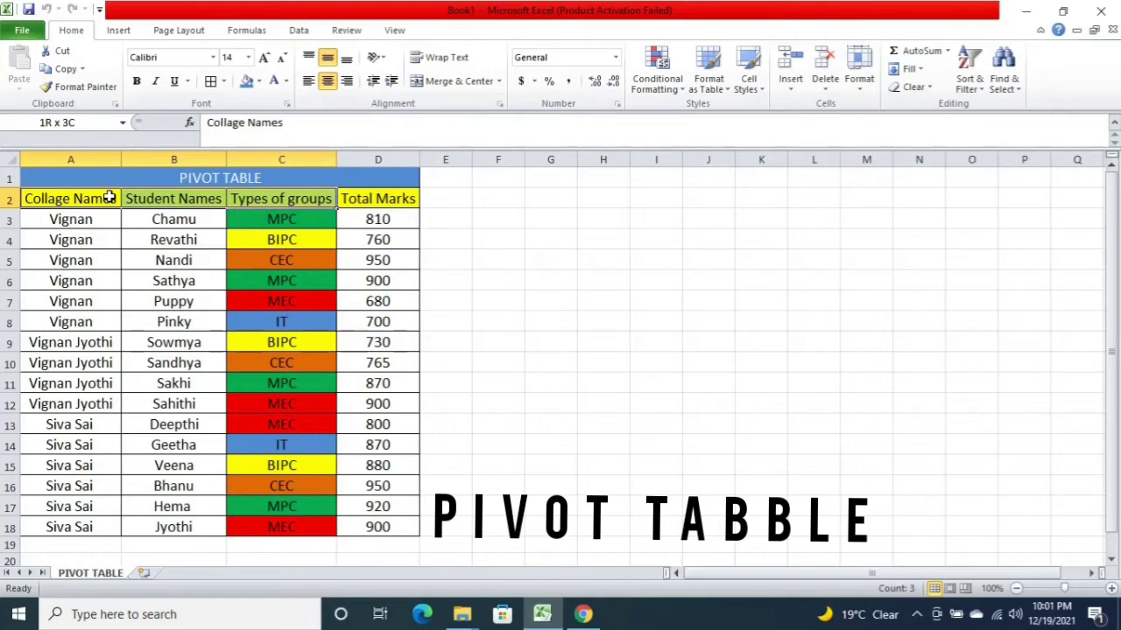
key("shift+Right")
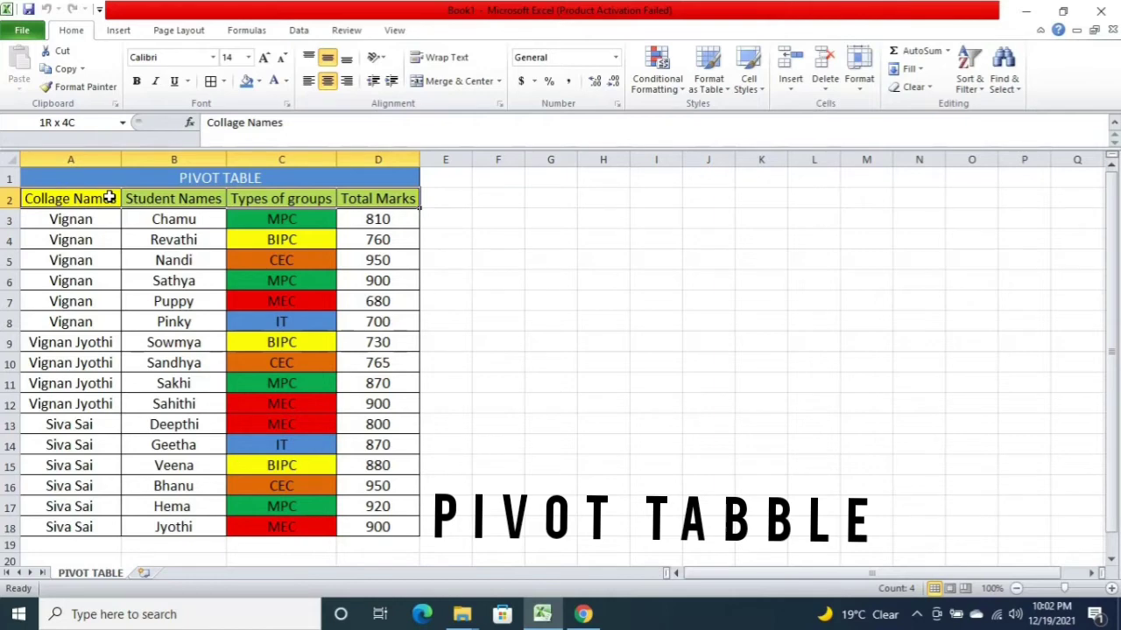
key("ctrl+shift+Down")
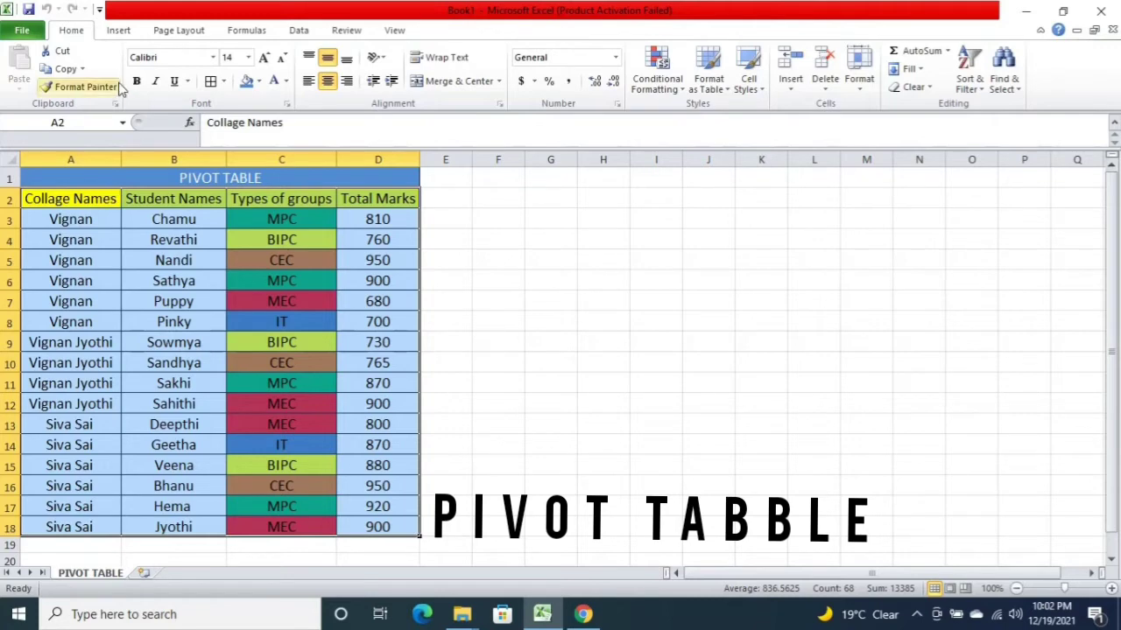
Step: Insert a PivotTable from 'PIVOT TABLE'!$A$2:$D$18 on a new worksheet
left_click(120, 32)
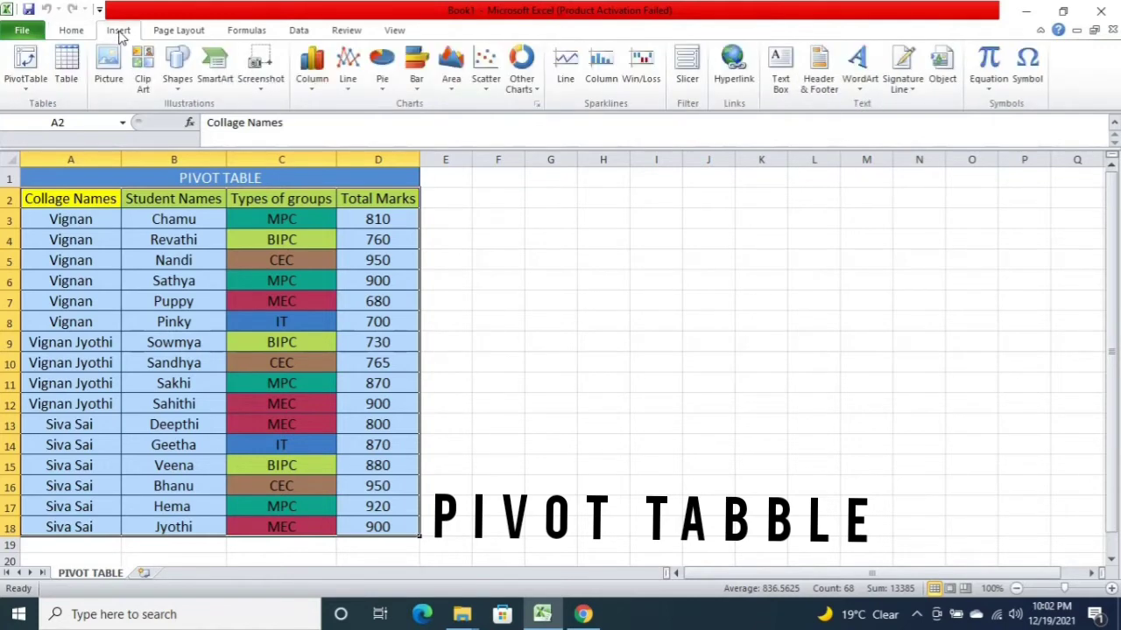
left_click(29, 85)
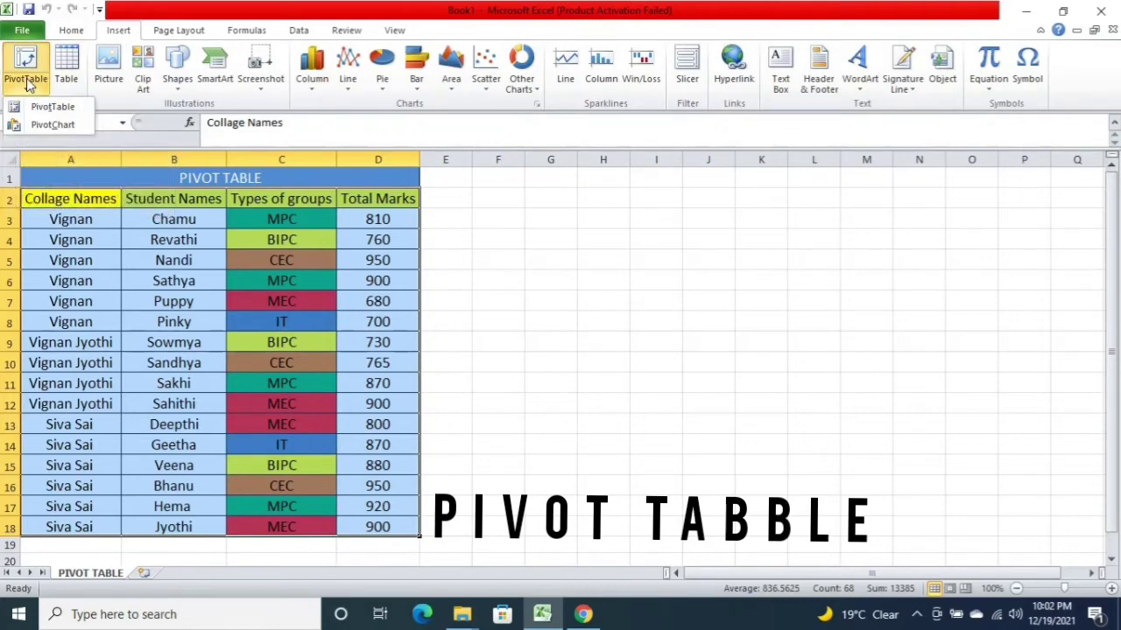
left_click(43, 106)
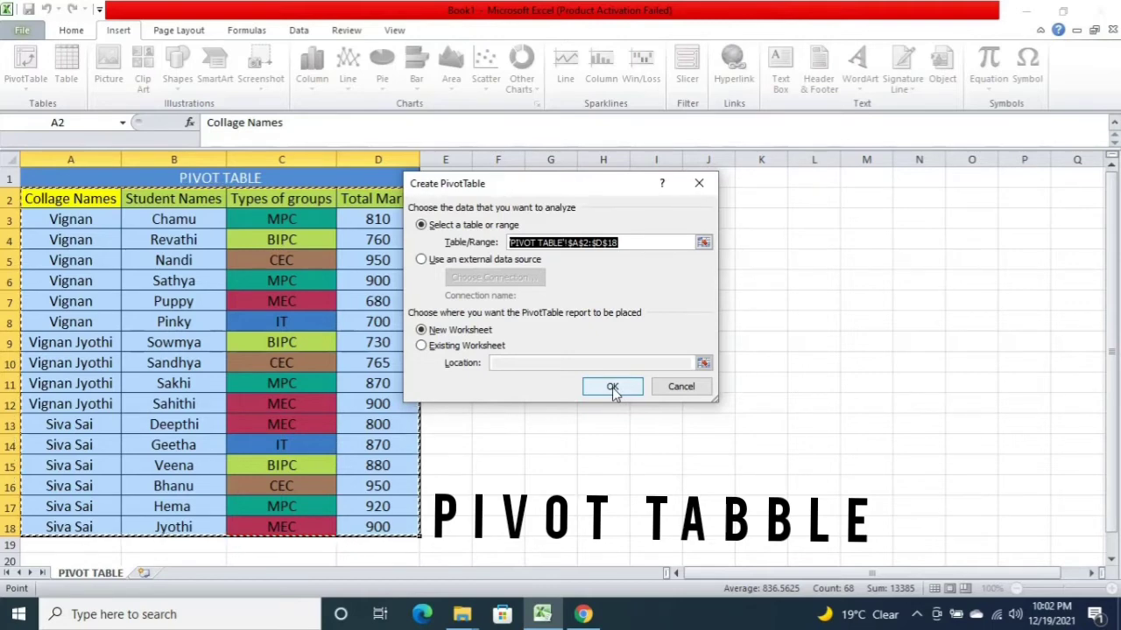
left_click(613, 389)
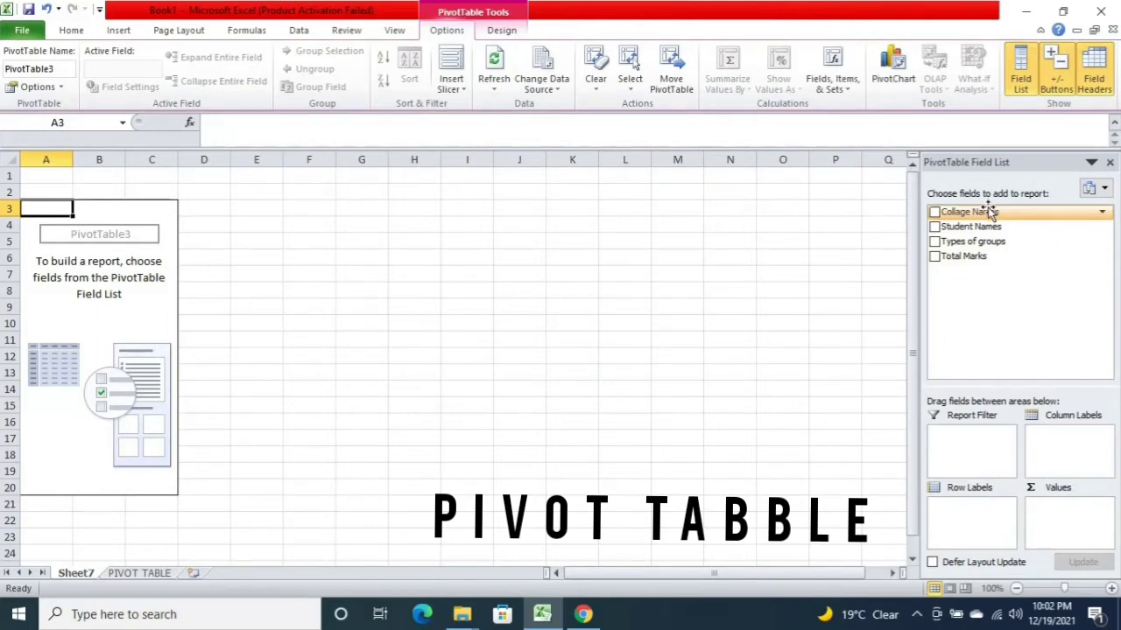
Step: Put Collage Names in Row Labels, listing Siva Sai, Vignan and Vignan Jyothi as rows
left_click_drag(989, 214, 990, 517)
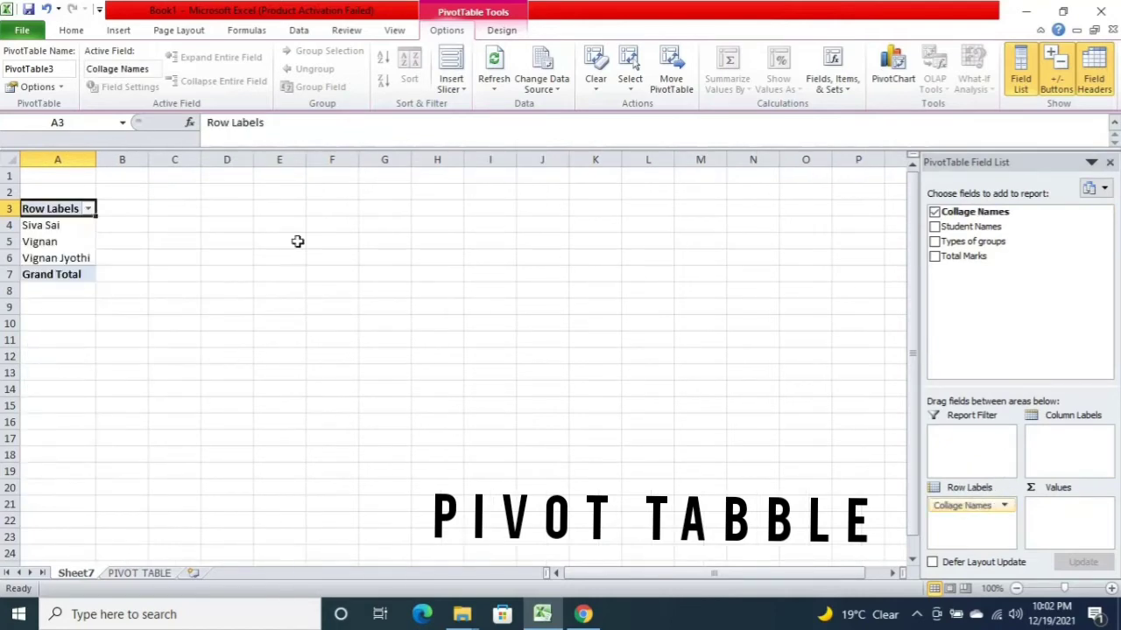
left_click(46, 225)
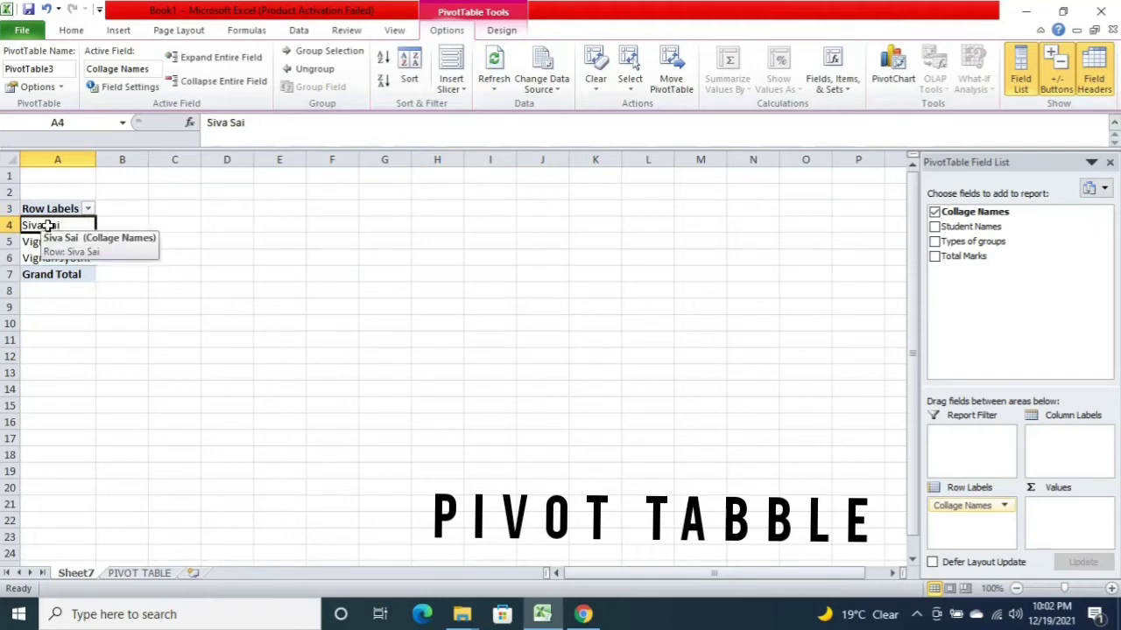
left_click(42, 242)
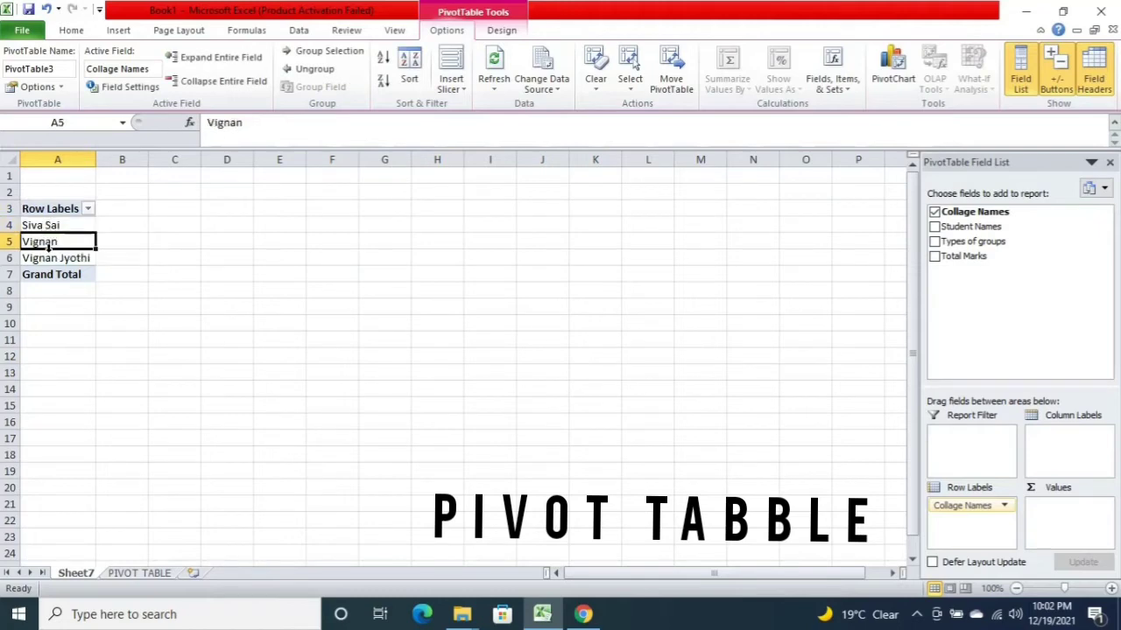
left_click_drag(49, 257, 48, 226)
left_click(266, 270)
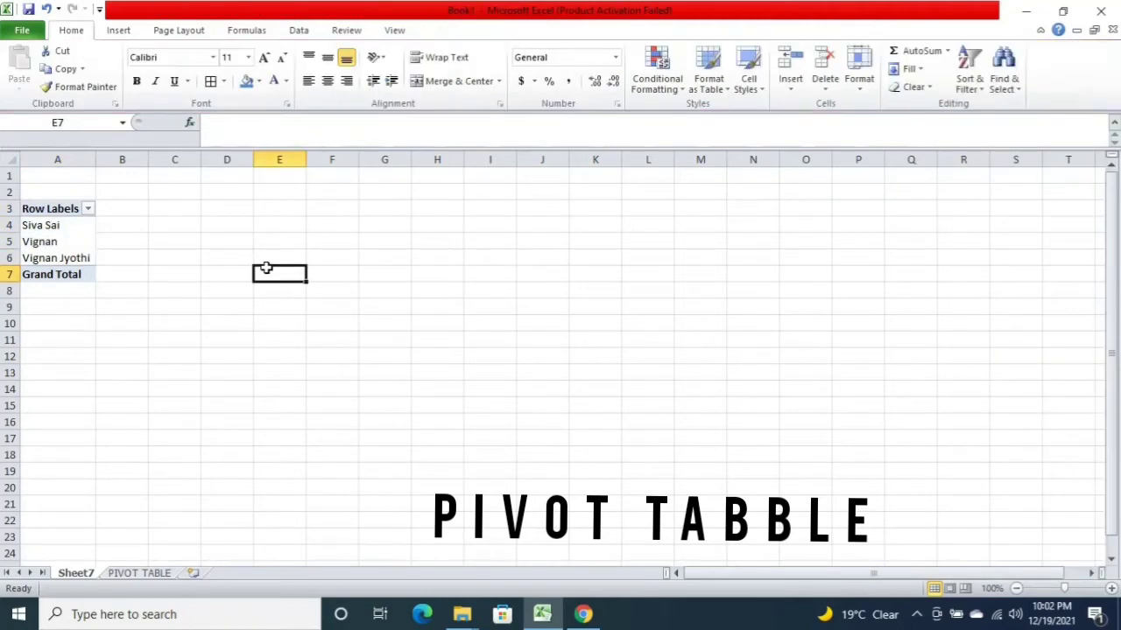
left_click_drag(50, 225, 50, 258)
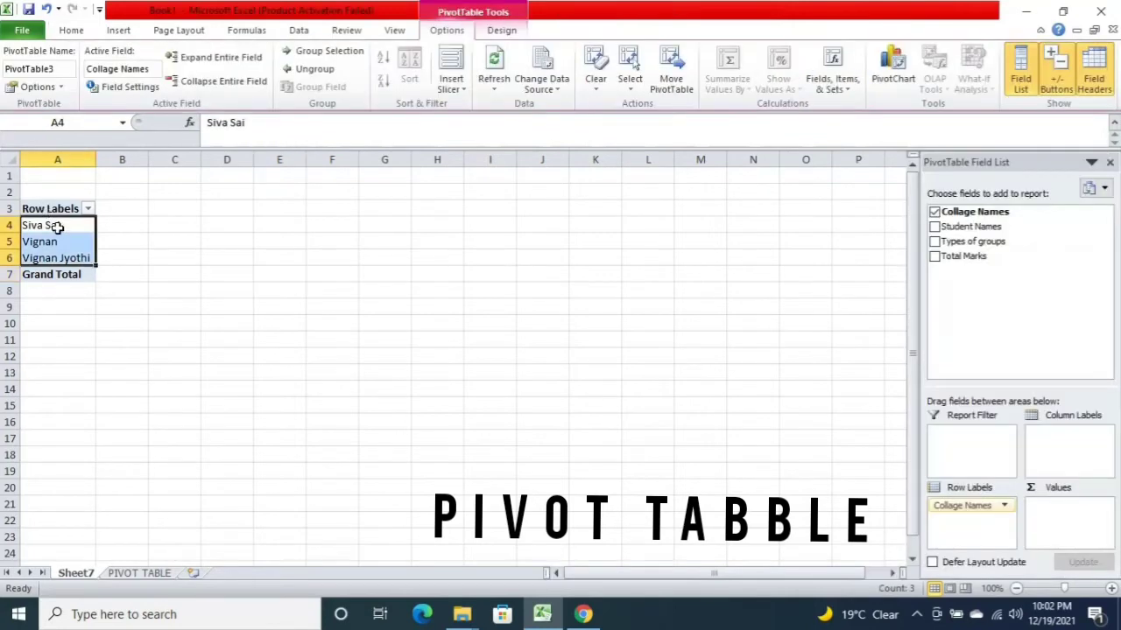
left_click(55, 225)
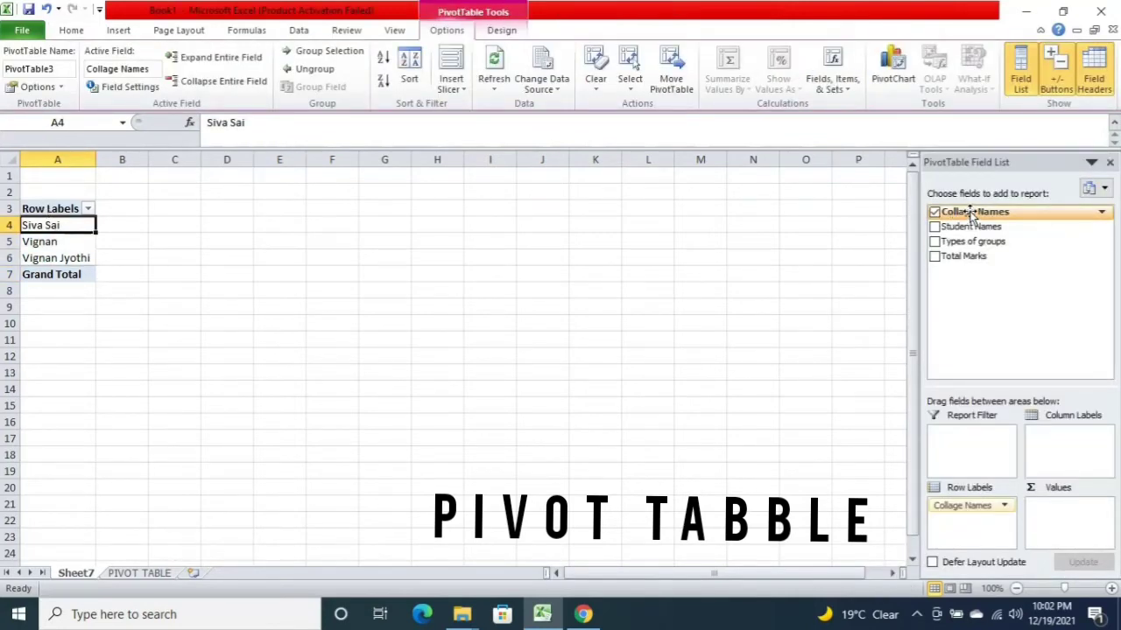
Step: Add Collage Names to Values to count students per college: 6, 6, 4, Grand Total 16
left_click_drag(970, 213, 1073, 517)
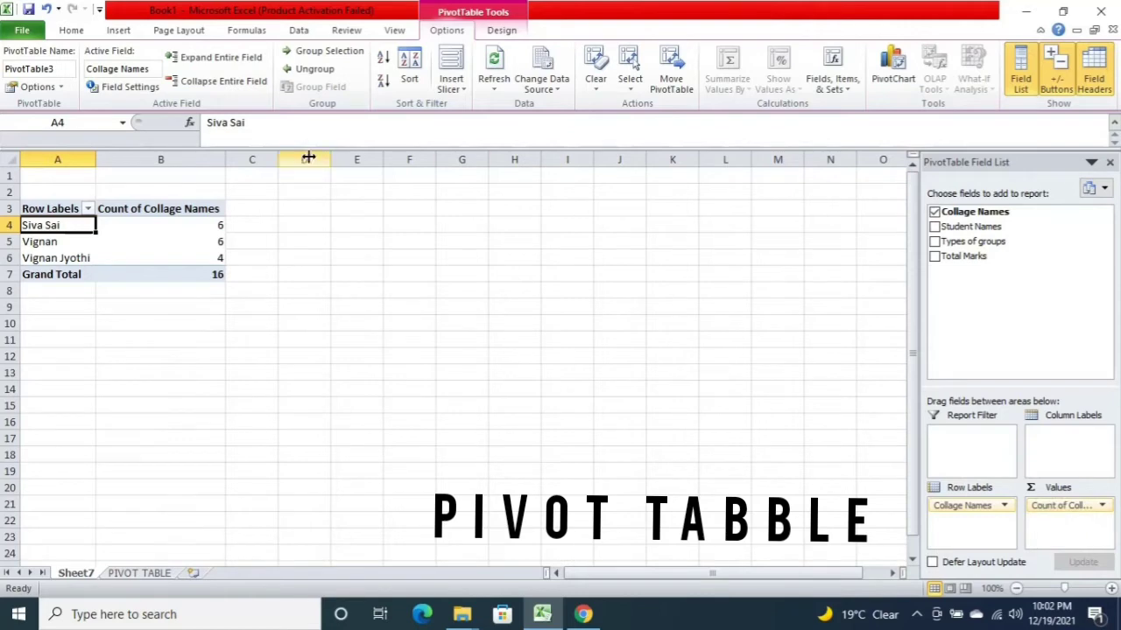
left_click(214, 225)
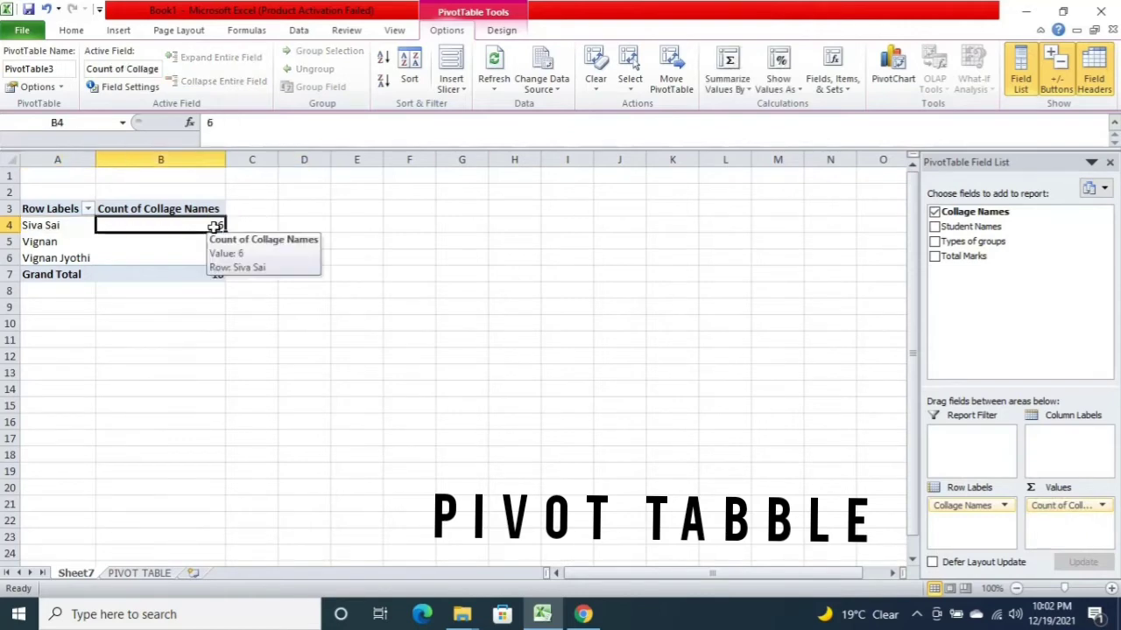
left_click(193, 247)
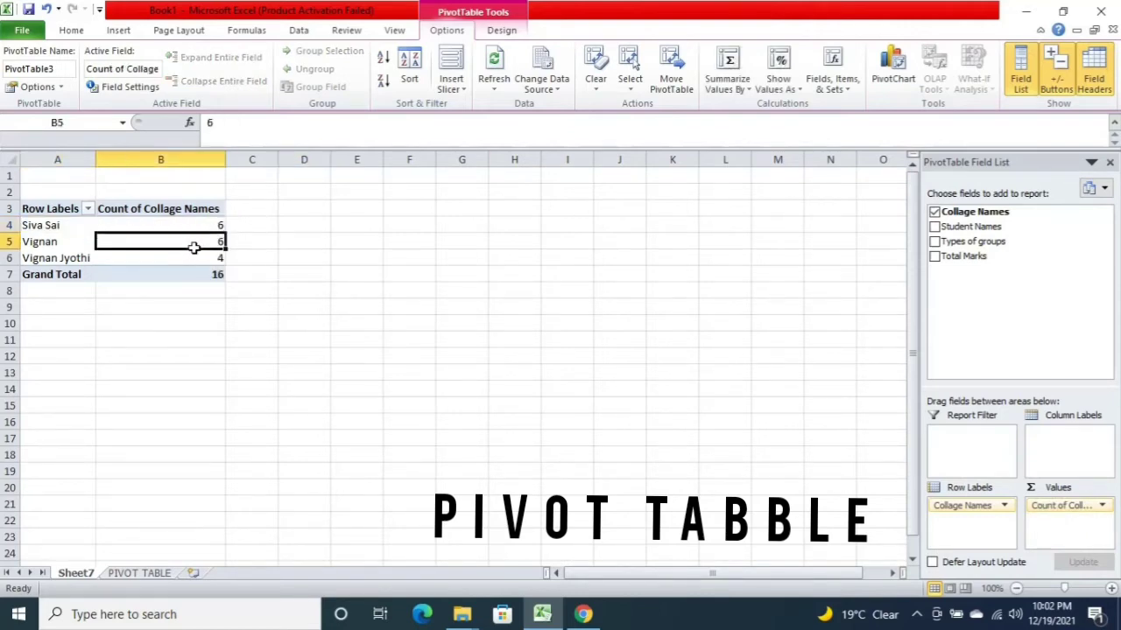
left_click(200, 257)
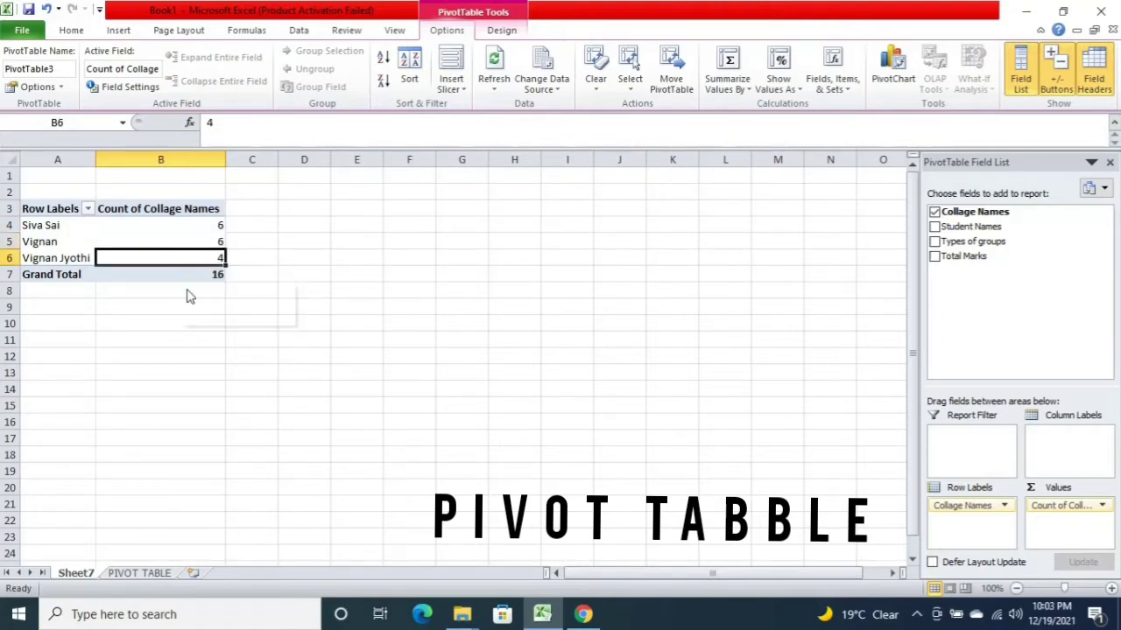
left_click(213, 226)
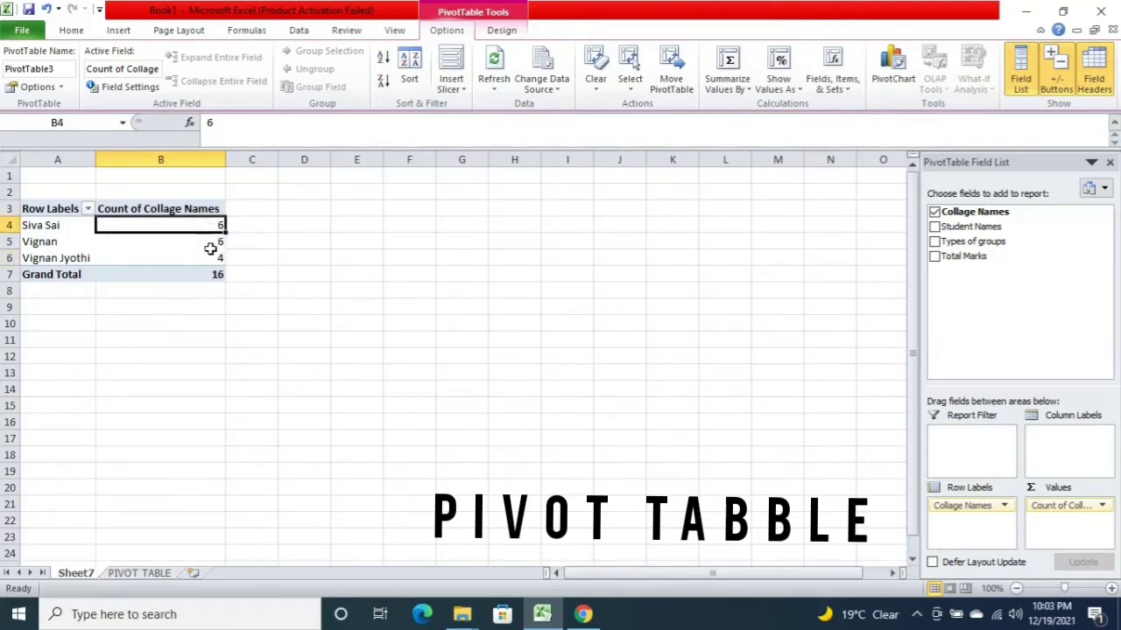
left_click(206, 275)
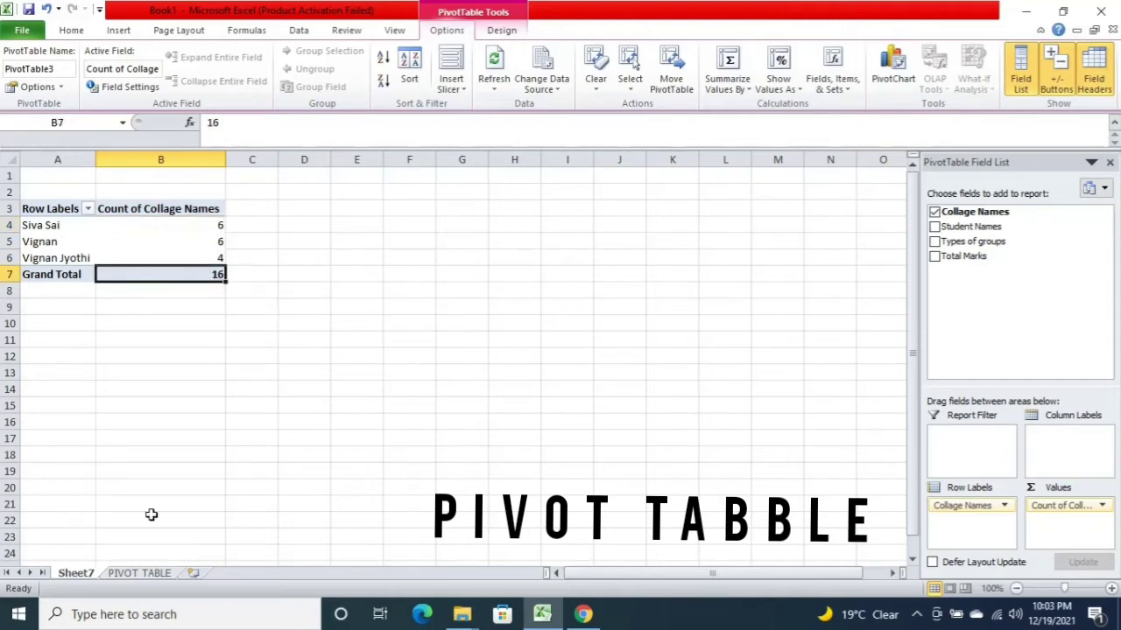
Step: Select each college's student names on the PIVOT TABLE sheet, then return to Sheet7's pivot table
left_click(149, 569)
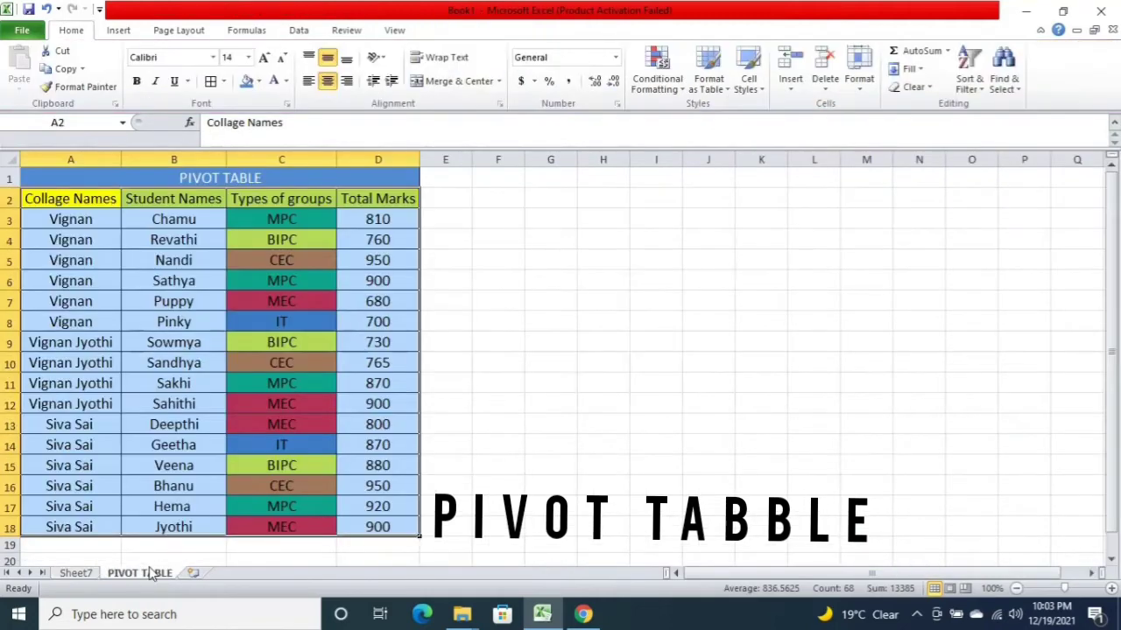
left_click(88, 200)
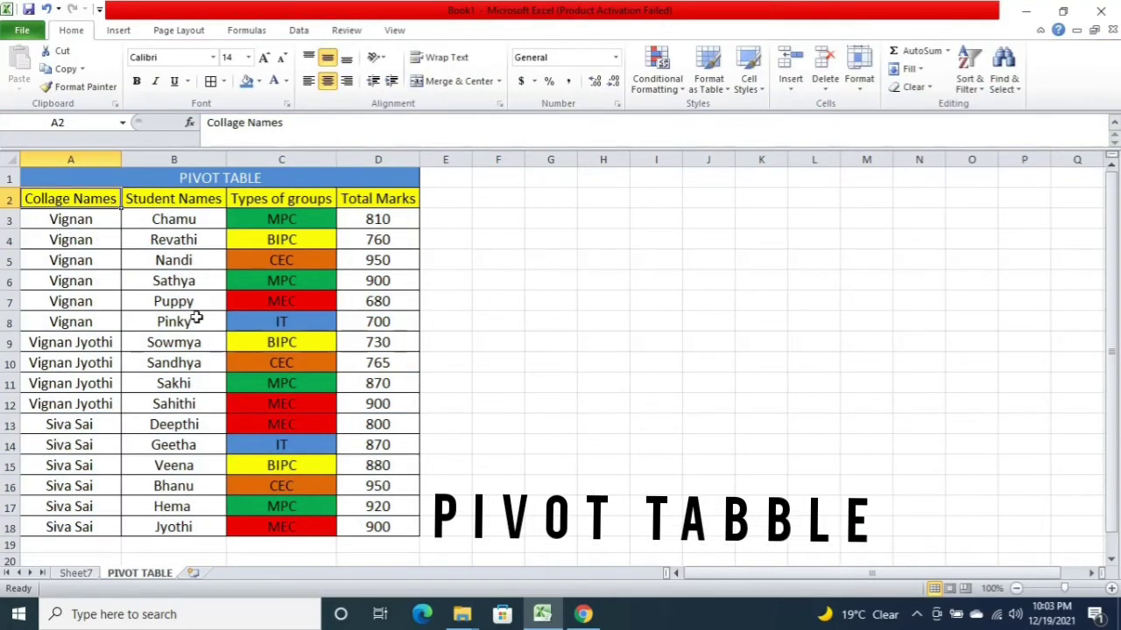
left_click_drag(190, 321, 212, 223)
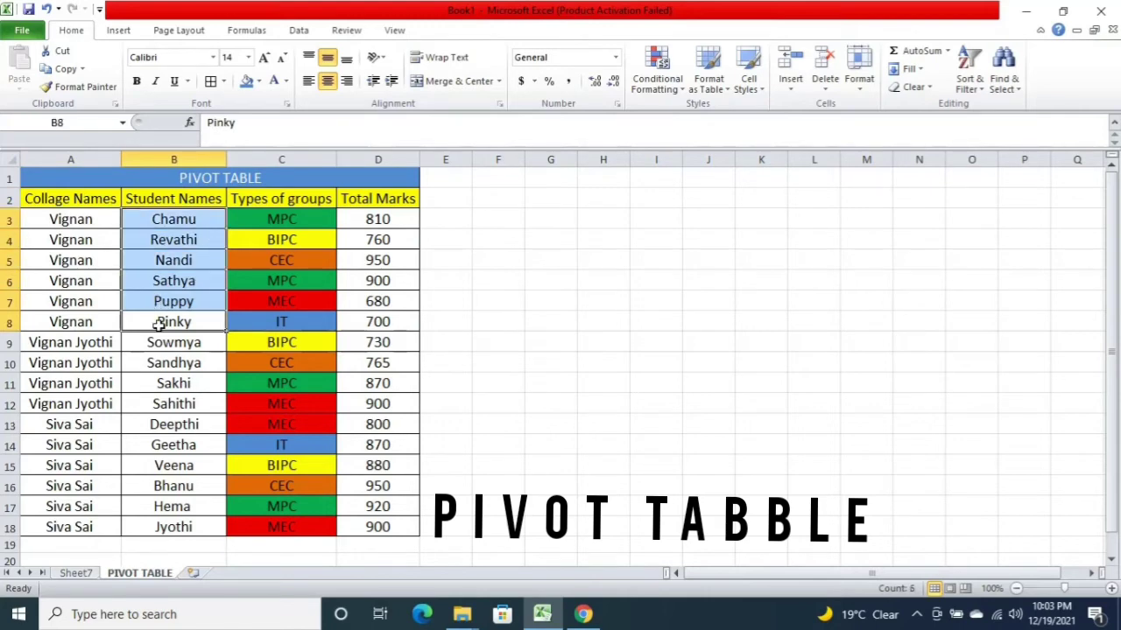
left_click_drag(162, 343, 163, 403)
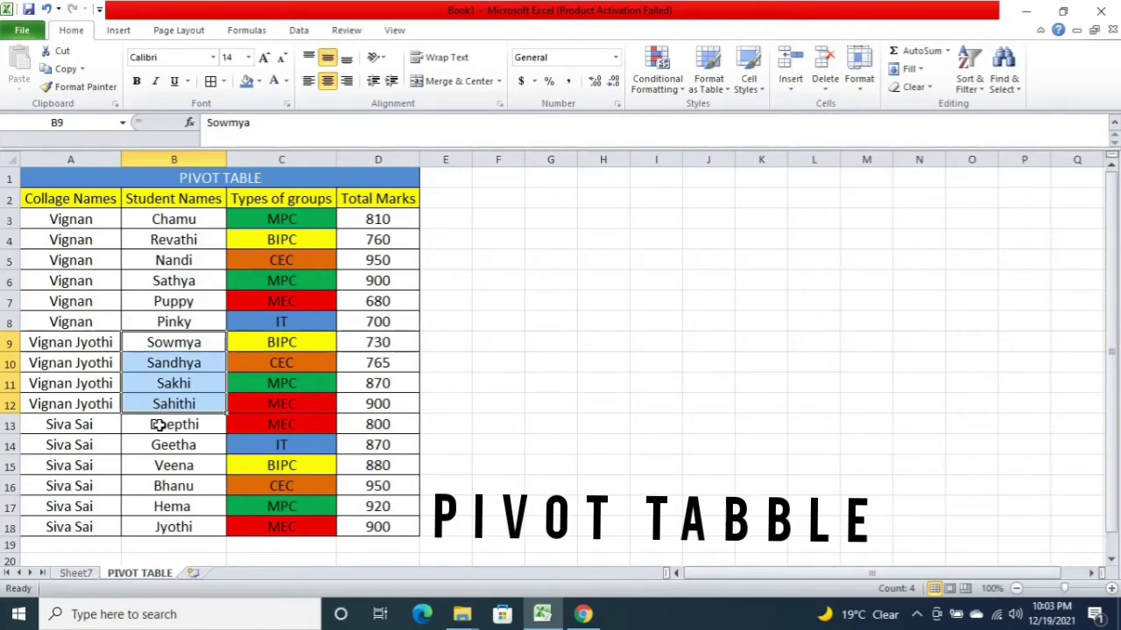
left_click(158, 425)
left_click_drag(159, 425, 165, 526)
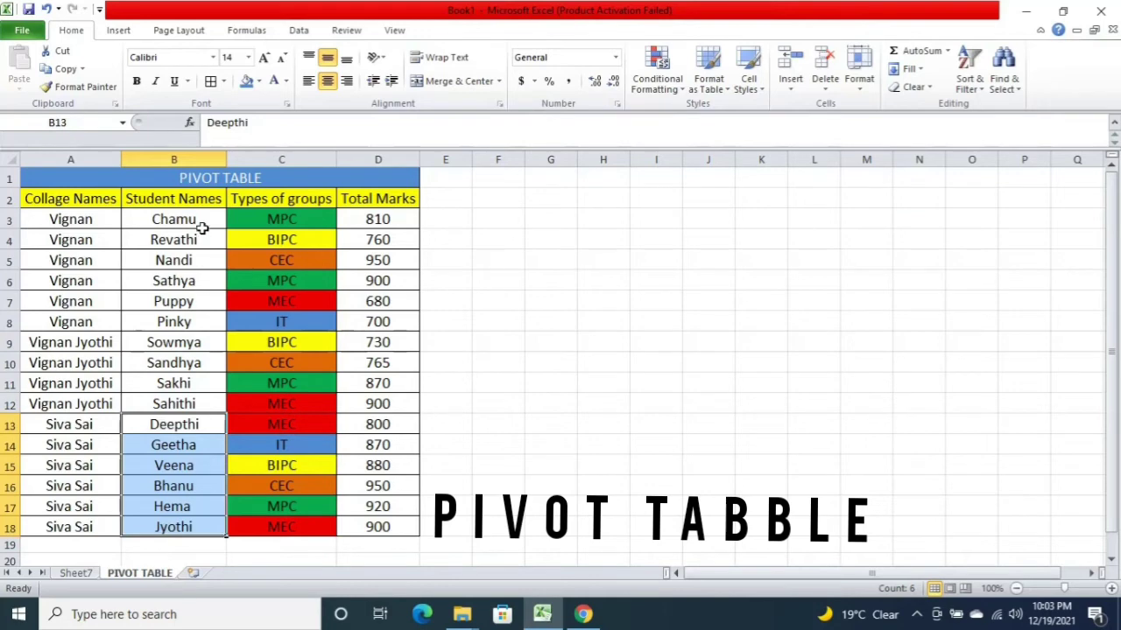
mouse_move(204, 221)
left_mouse_down()
mouse_move(212, 289)
mouse_move(198, 531)
left_mouse_up()
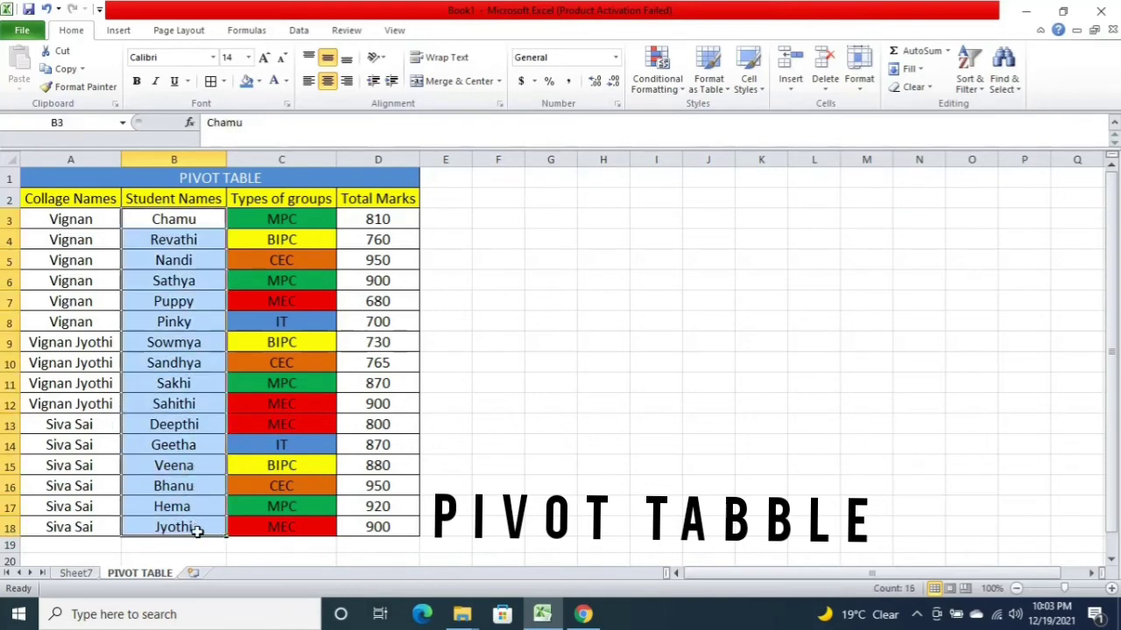
left_click(86, 574)
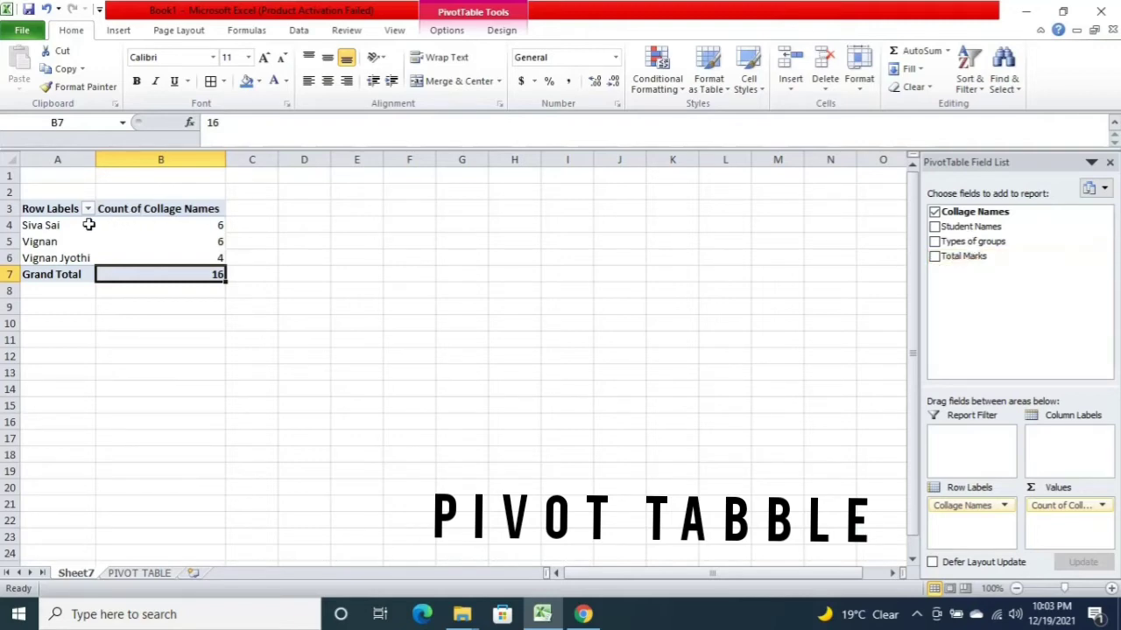
Step: Add Total Marks to Values, summing 5320, 4800 and 3265 with Grand Total 13385
left_click(55, 227)
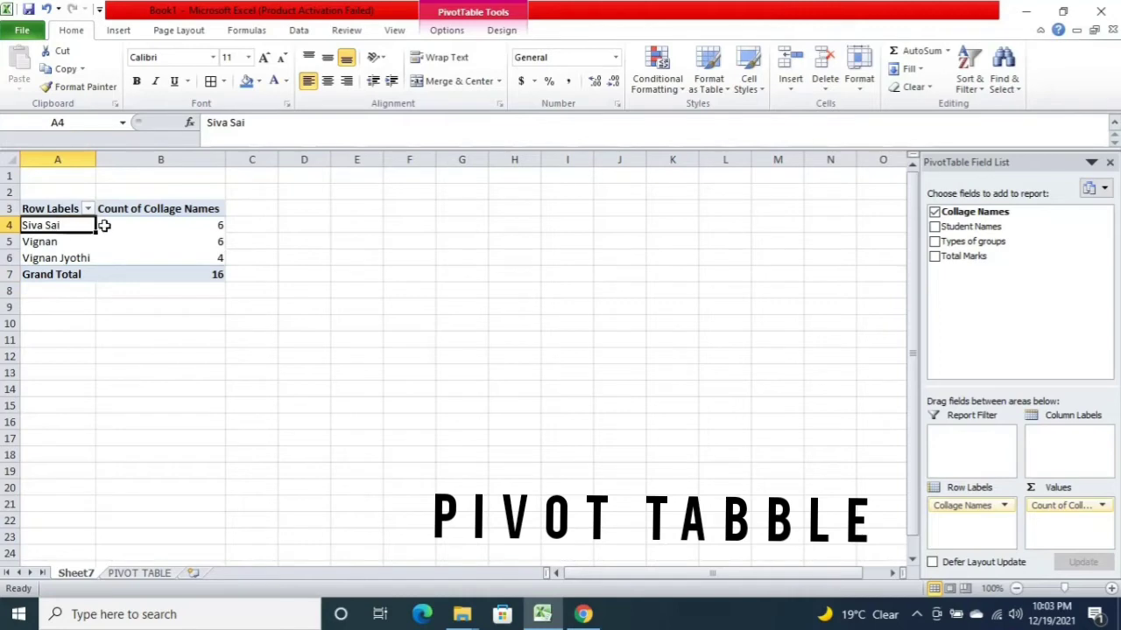
left_click(62, 243)
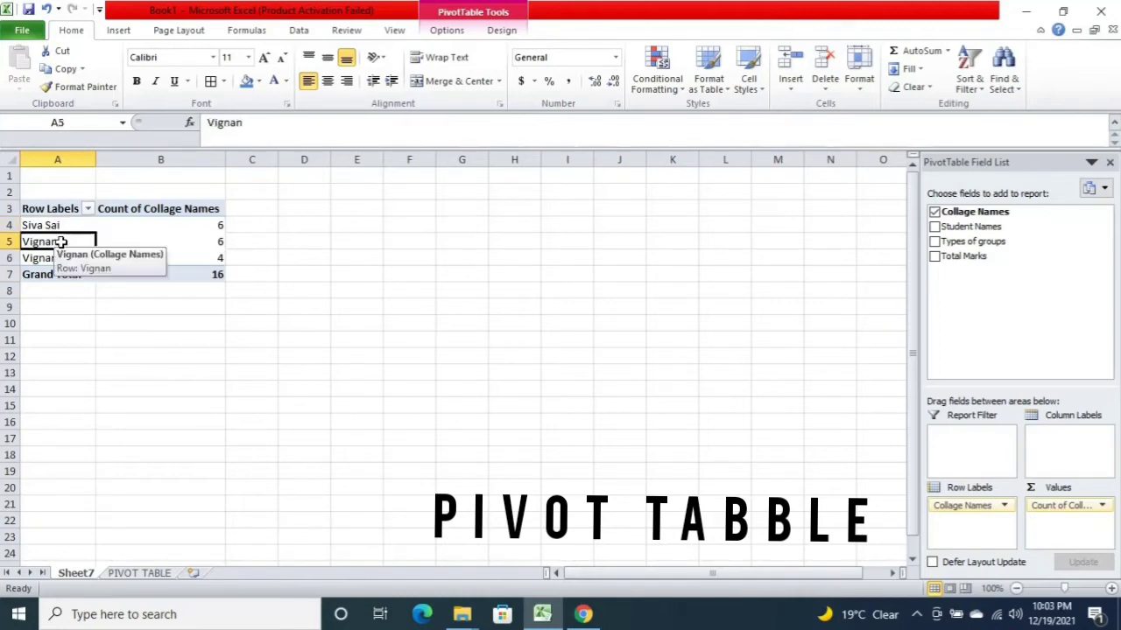
left_click(47, 259)
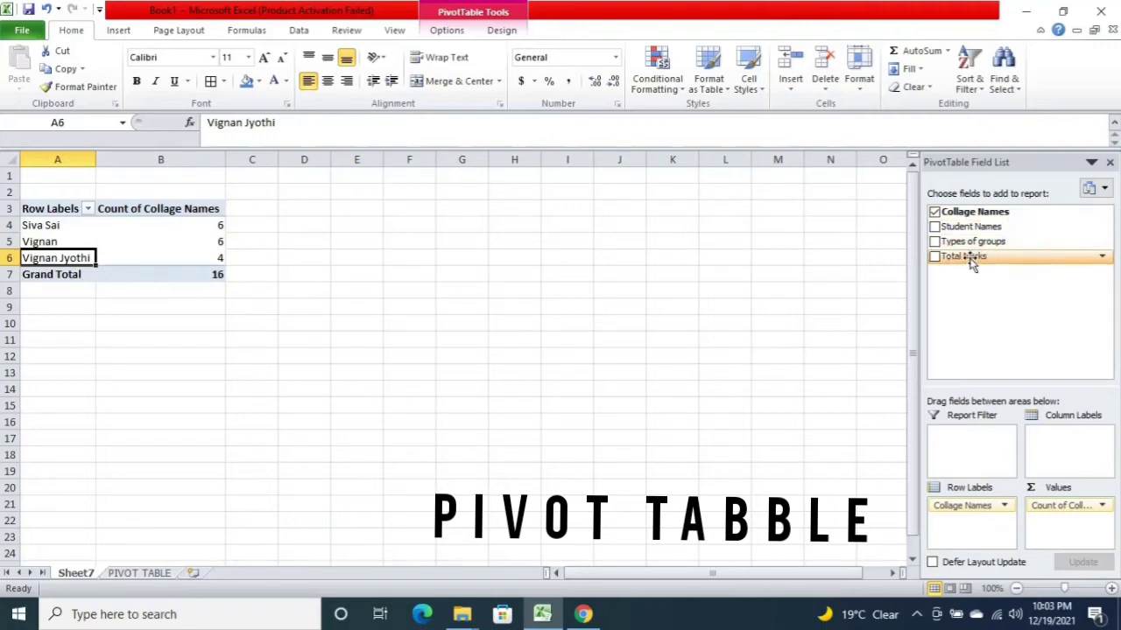
left_click_drag(970, 257, 1071, 424)
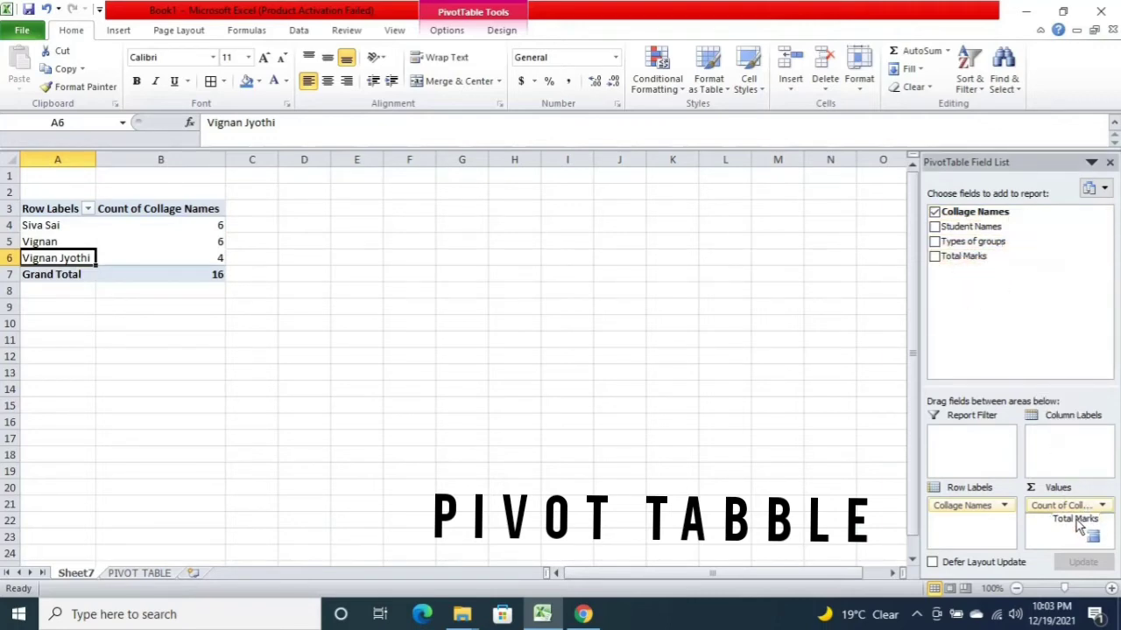
left_click_drag(1073, 427, 1065, 537)
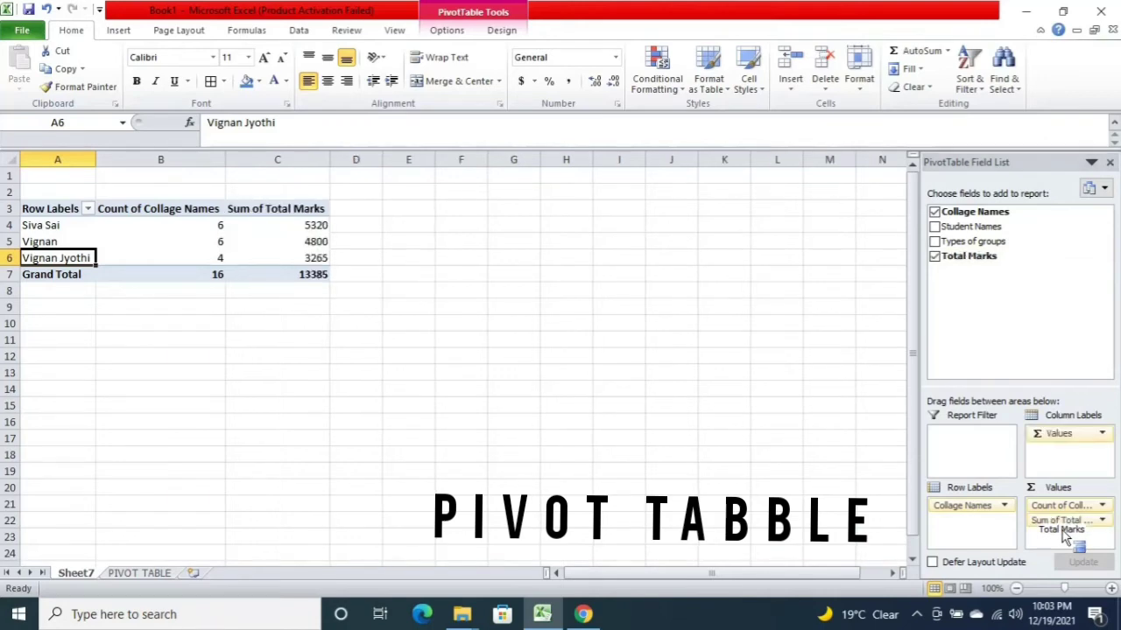
left_click(40, 221)
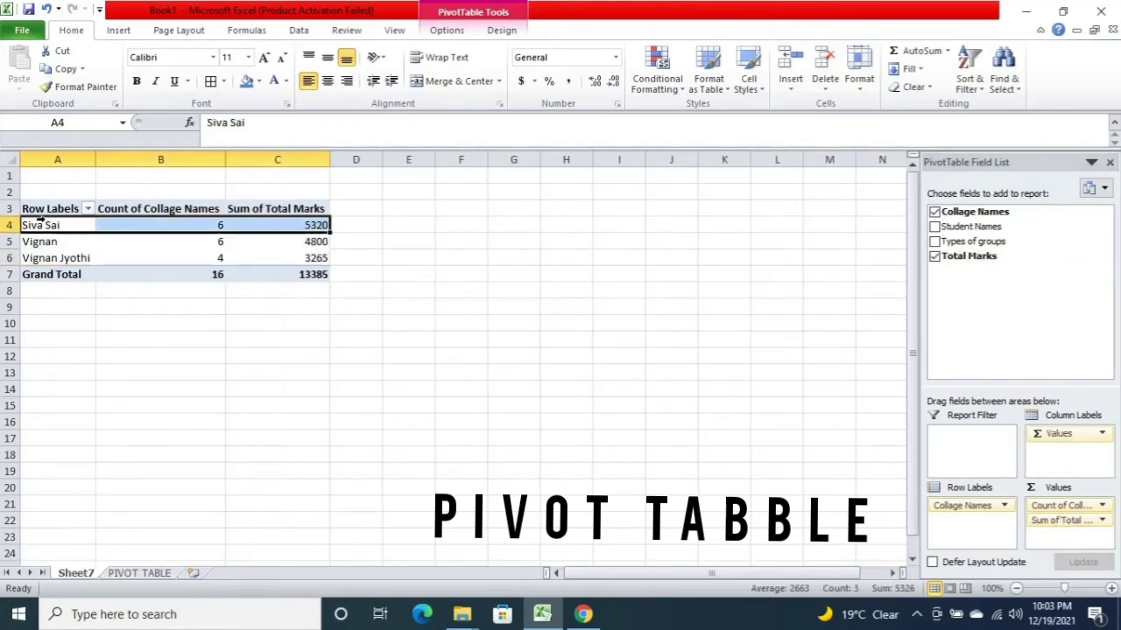
left_click(314, 226)
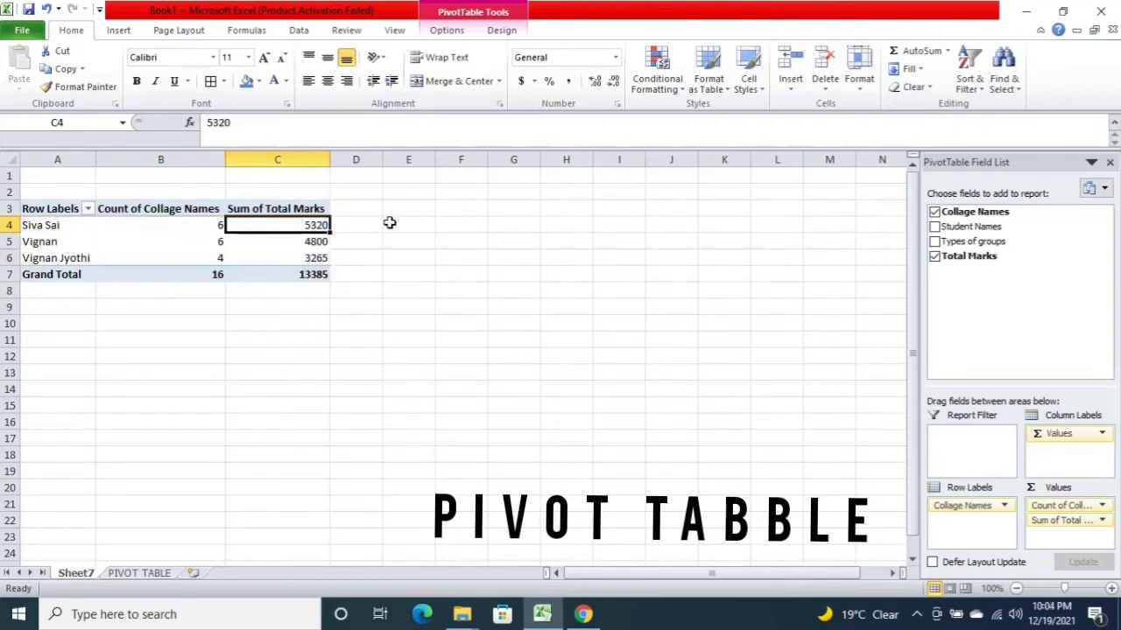
left_click(311, 244)
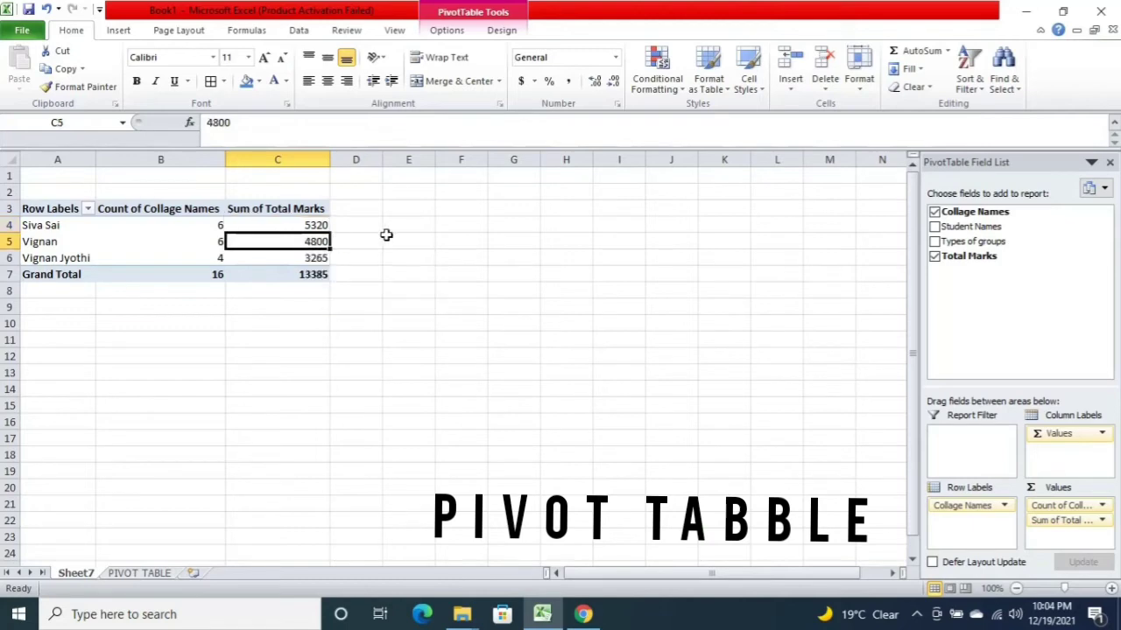
left_click(308, 258)
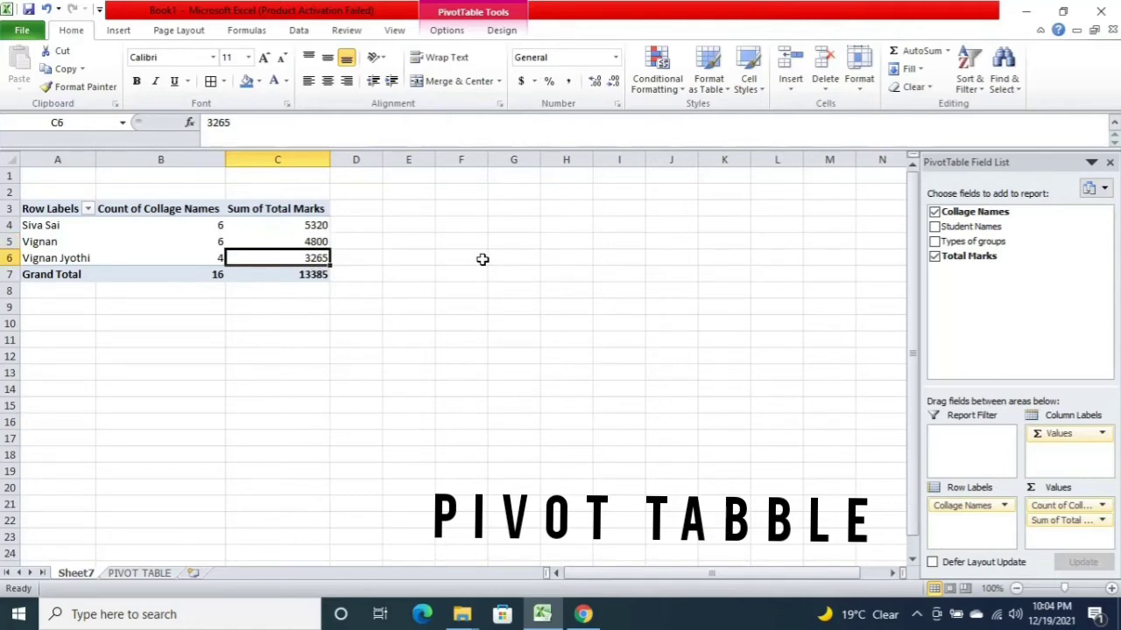
left_click(145, 574)
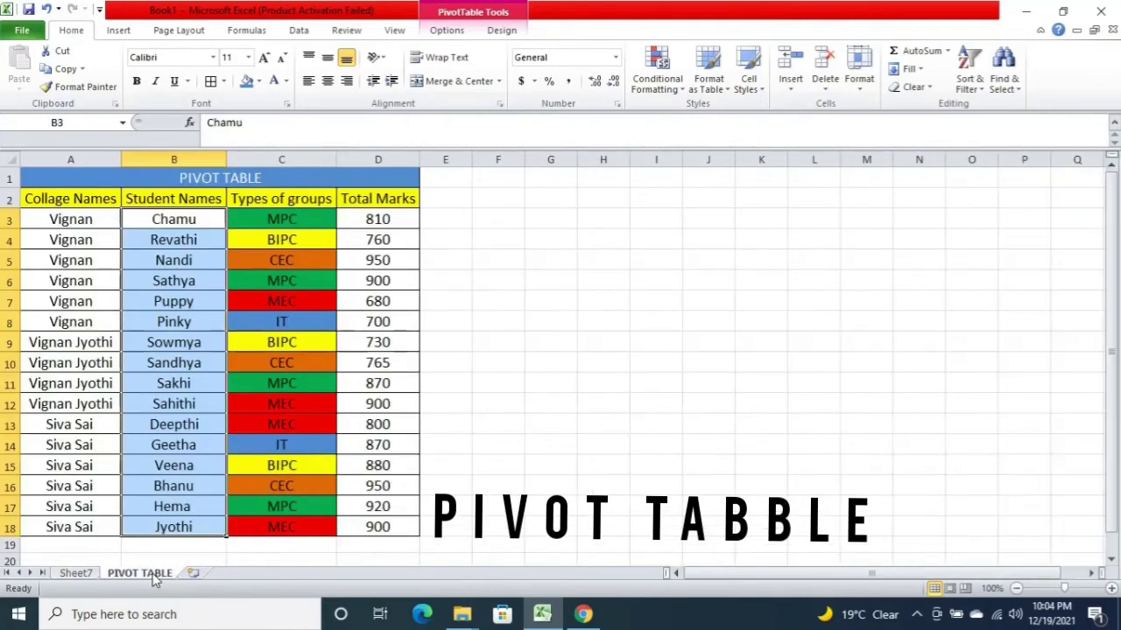
left_click(166, 231)
key("Up")
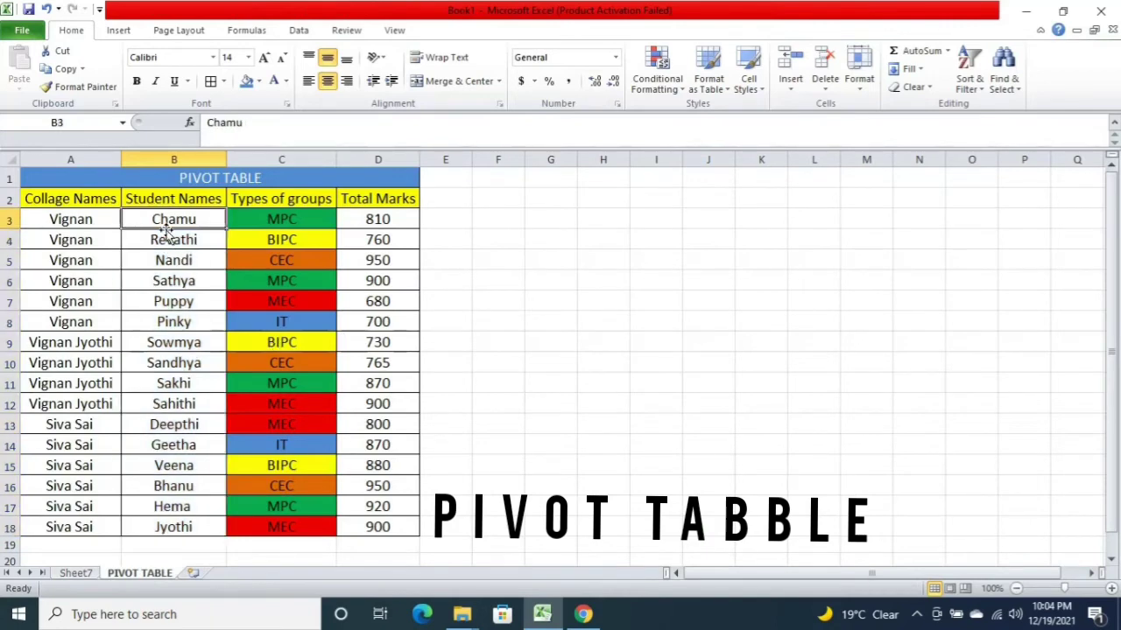
key("Up")
type("00")
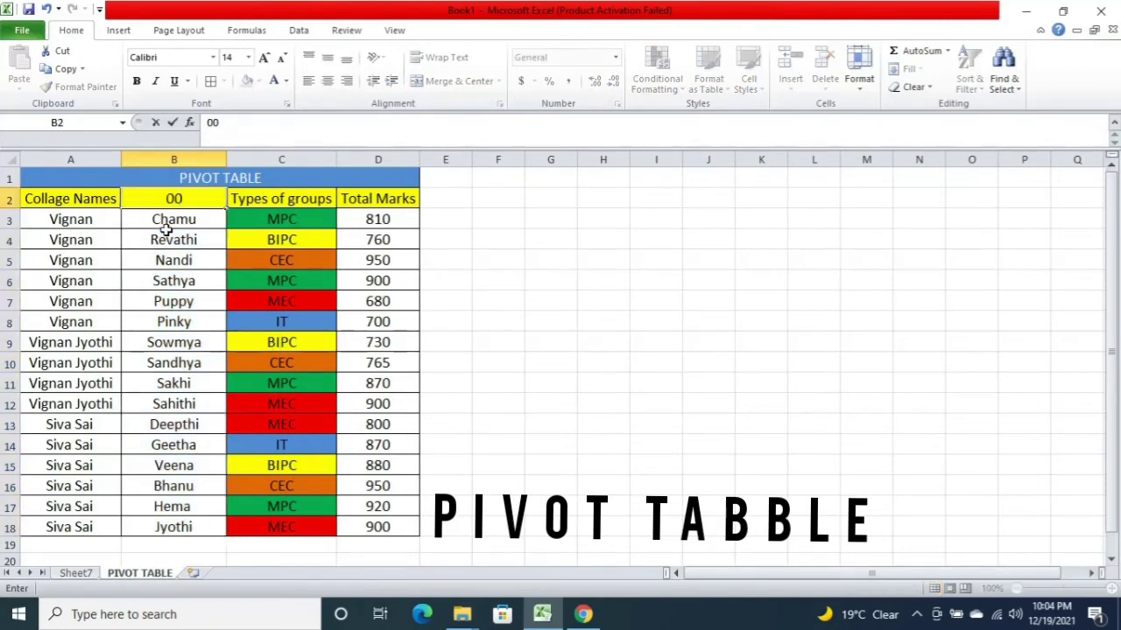
key("Escape")
key("Right")
key("Right")
key("Down")
key("Down")
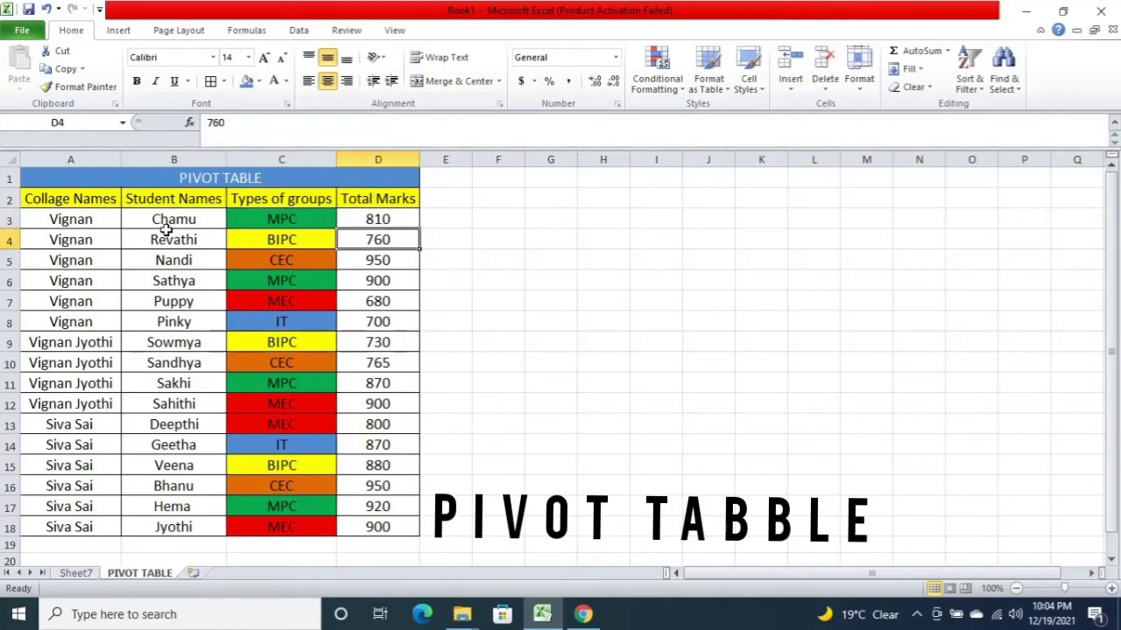
key("Up")
key("shift+Down")
key("shift+Down")
key("shift+Down")
key("shift+Down")
key("shift+Down")
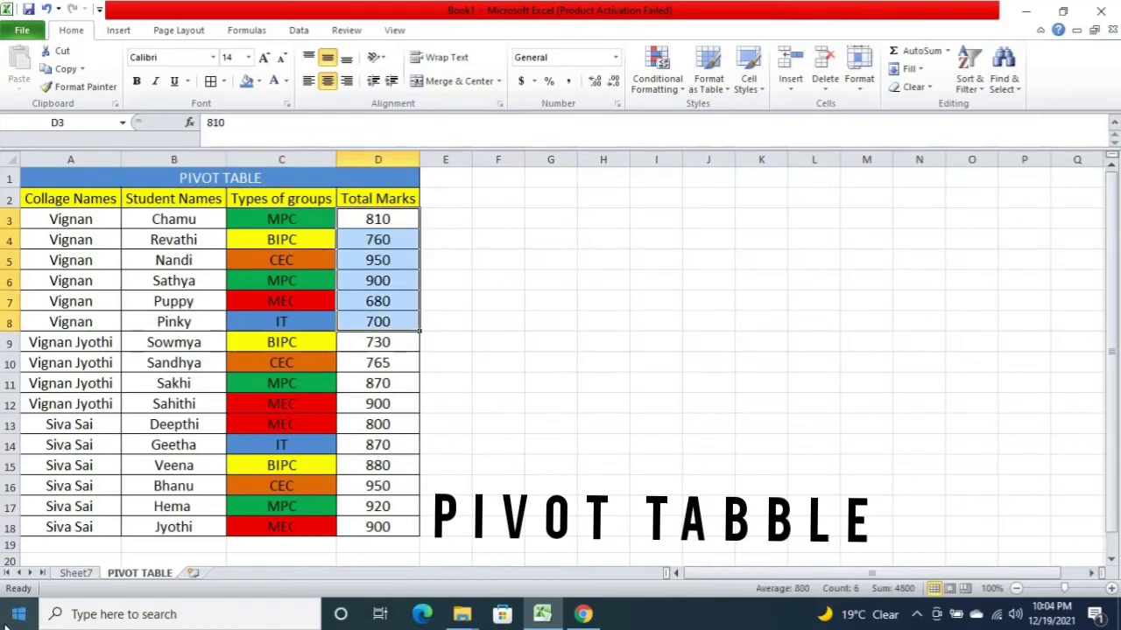
left_click(77, 574)
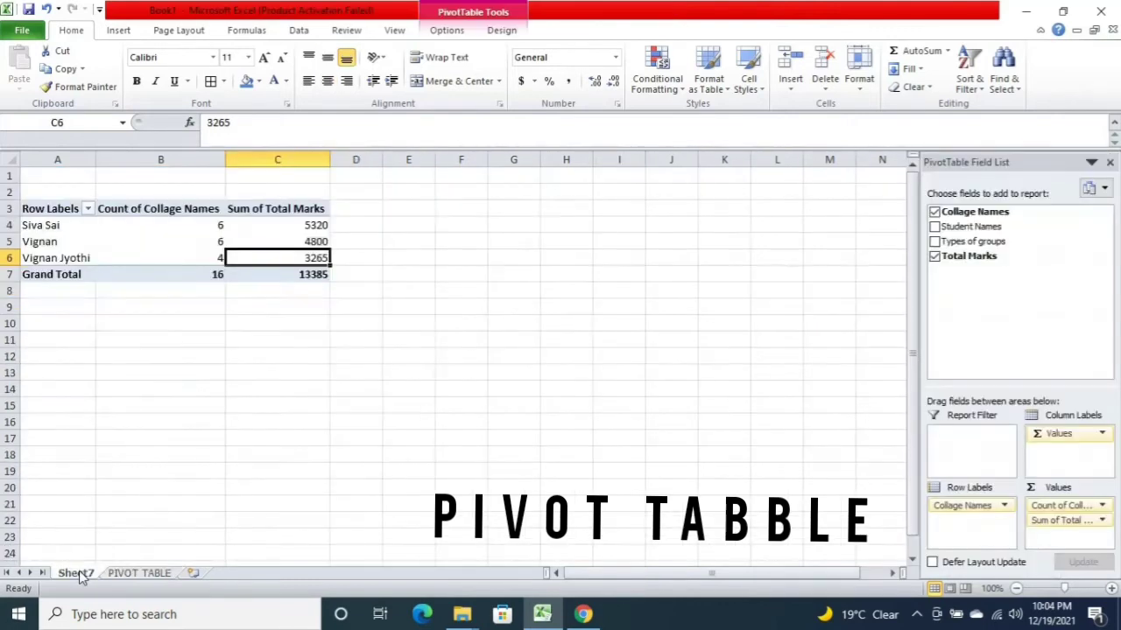
Step: Select the pivot table A3:C7 and increase its font size to 16
left_click(313, 242)
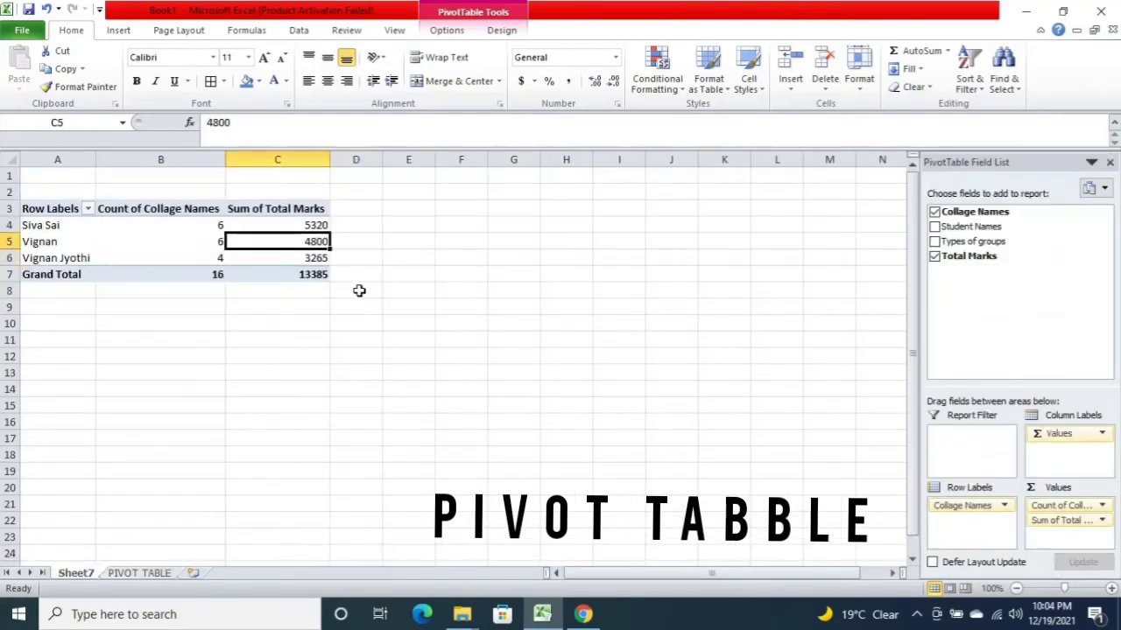
left_click(54, 210)
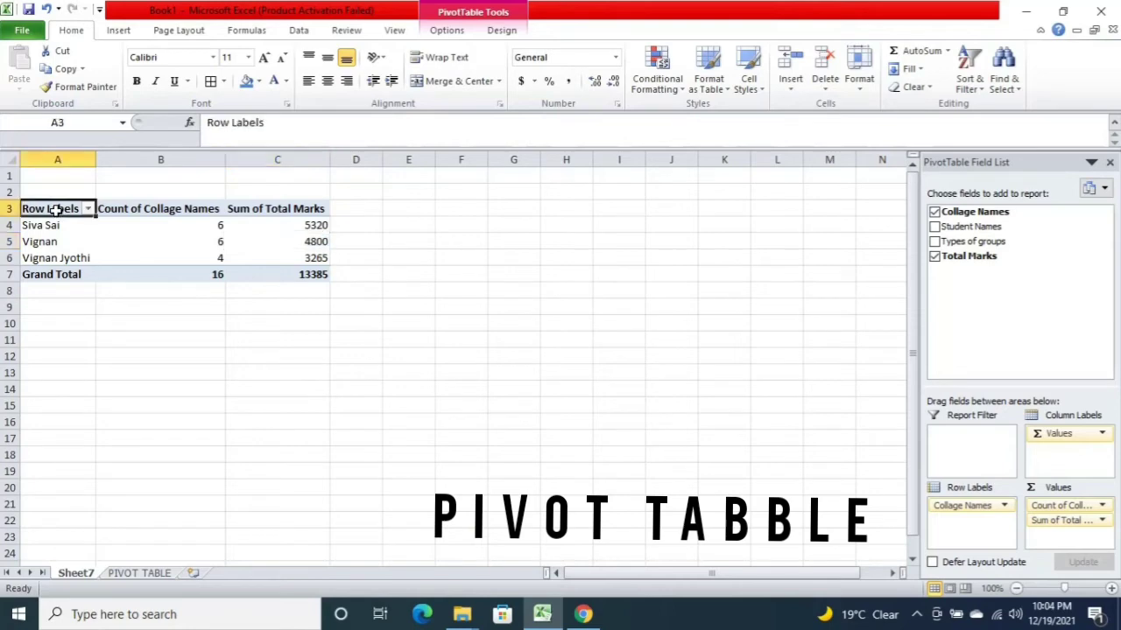
left_click_drag(54, 210, 245, 276)
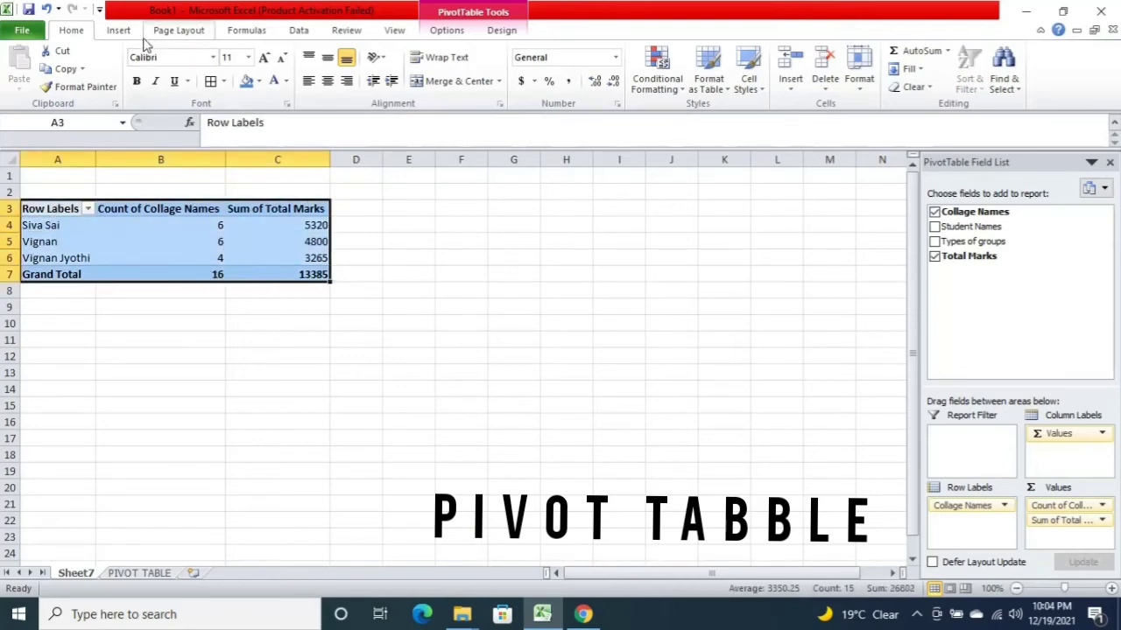
left_click(263, 58)
left_click(262, 58)
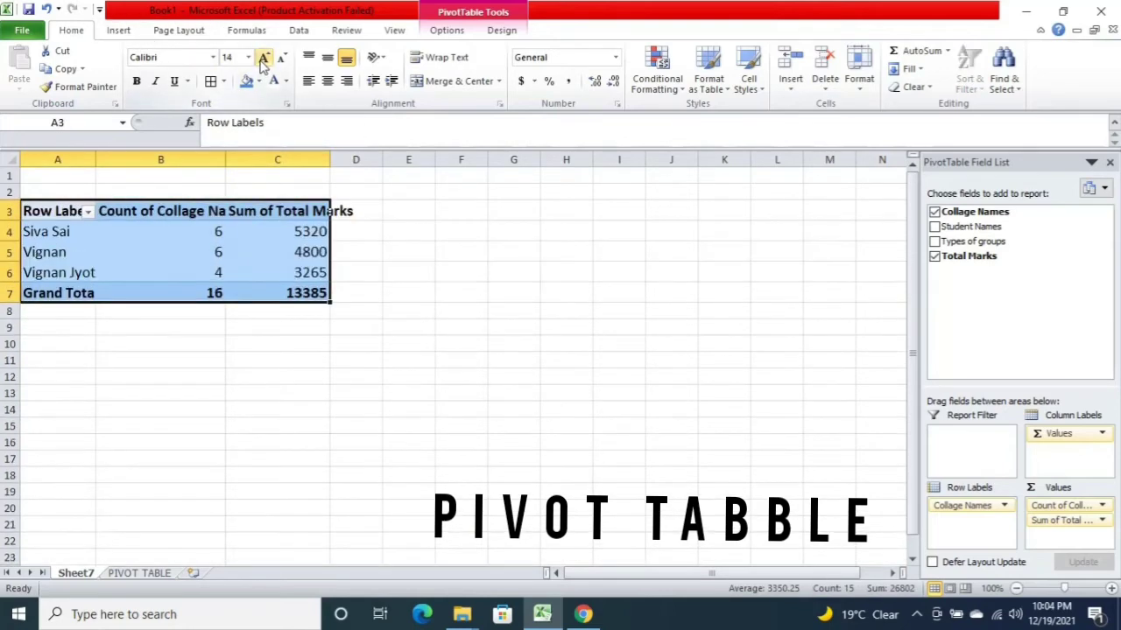
left_click(262, 57)
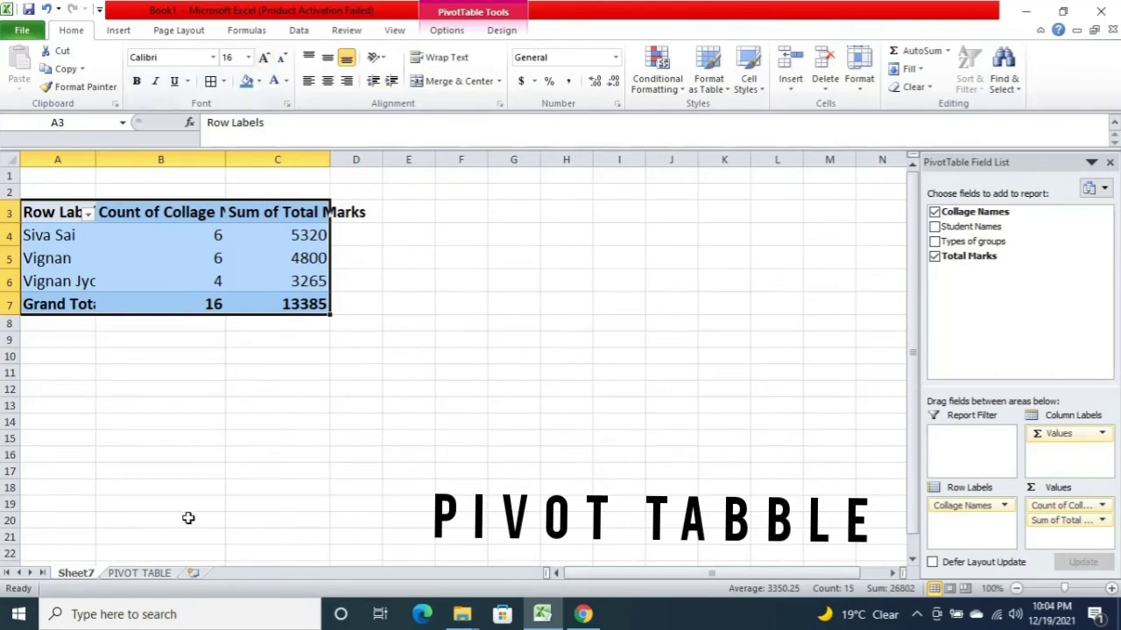
left_click(140, 563)
left_click(140, 572)
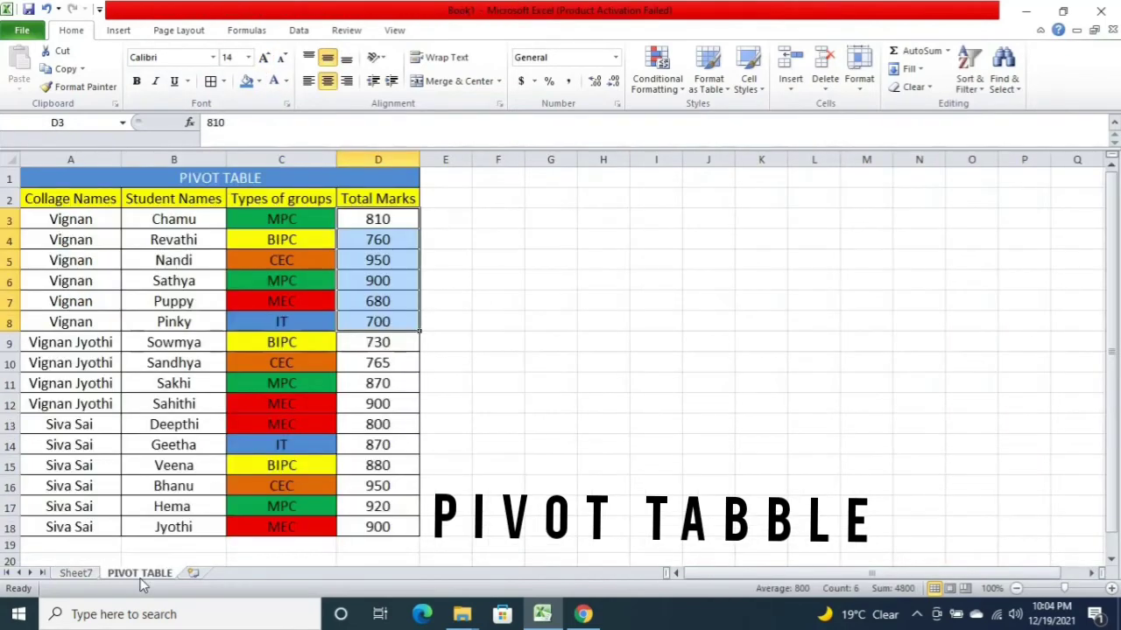
double_click(376, 404)
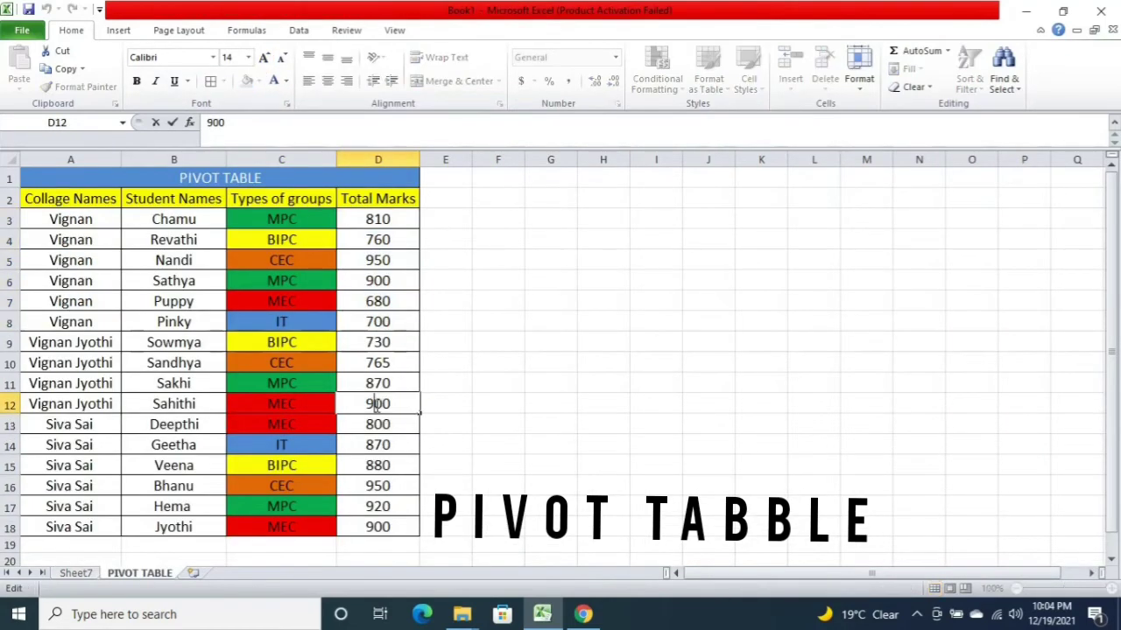
left_click(110, 430)
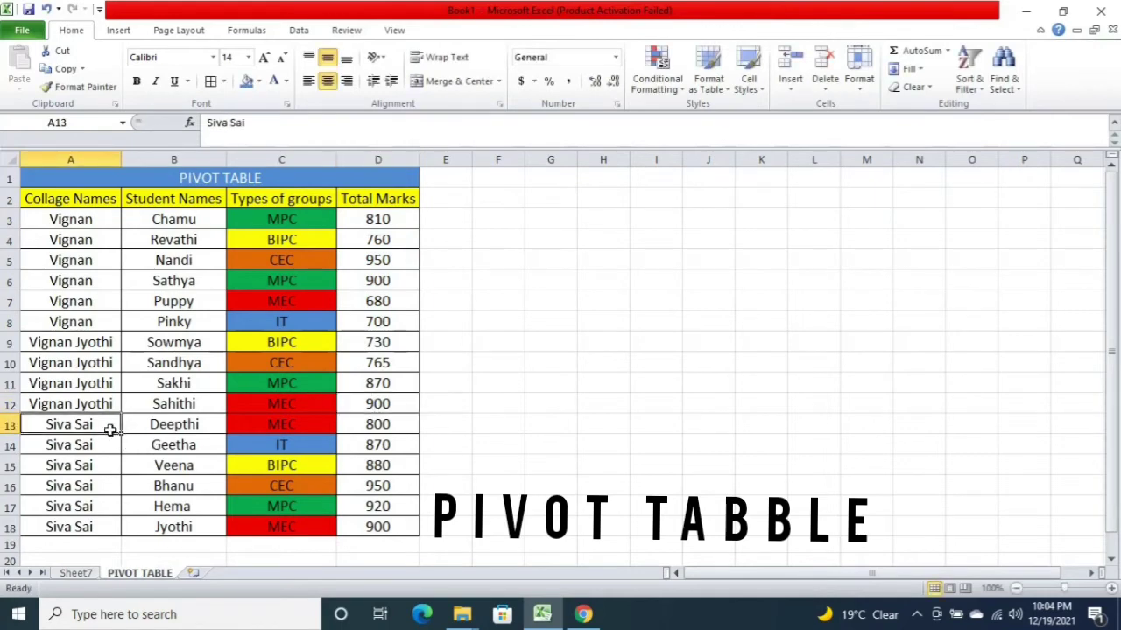
key("Right")
key("Right")
key("Right")
key("Right")
key("Left")
key("Left")
key("Right")
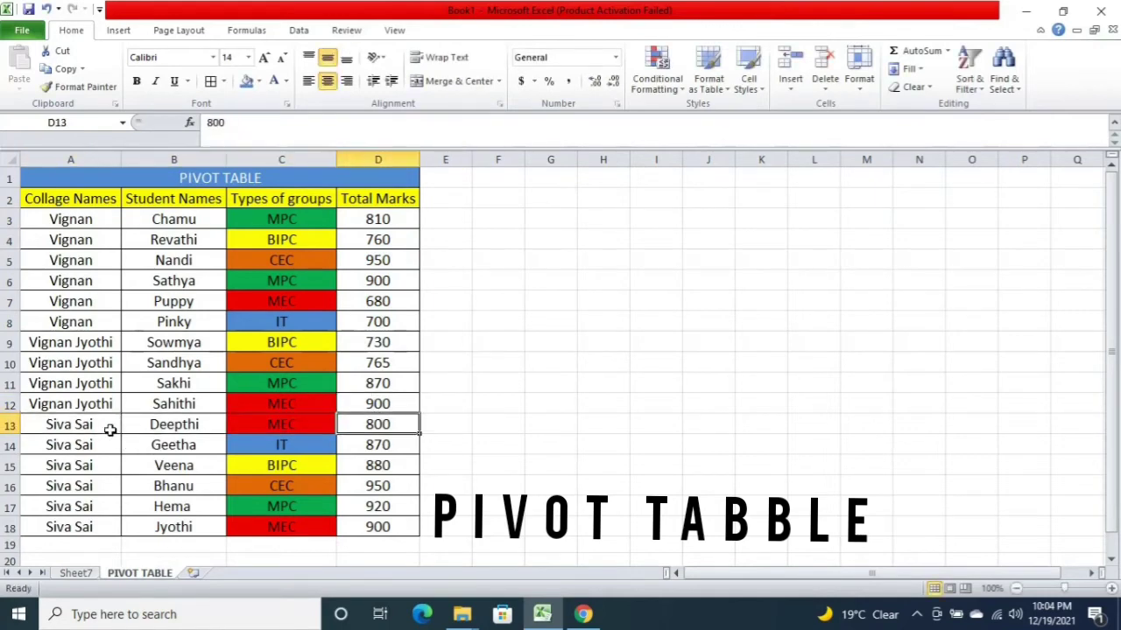
key("shift+Down")
key("ctrl+shift+Down")
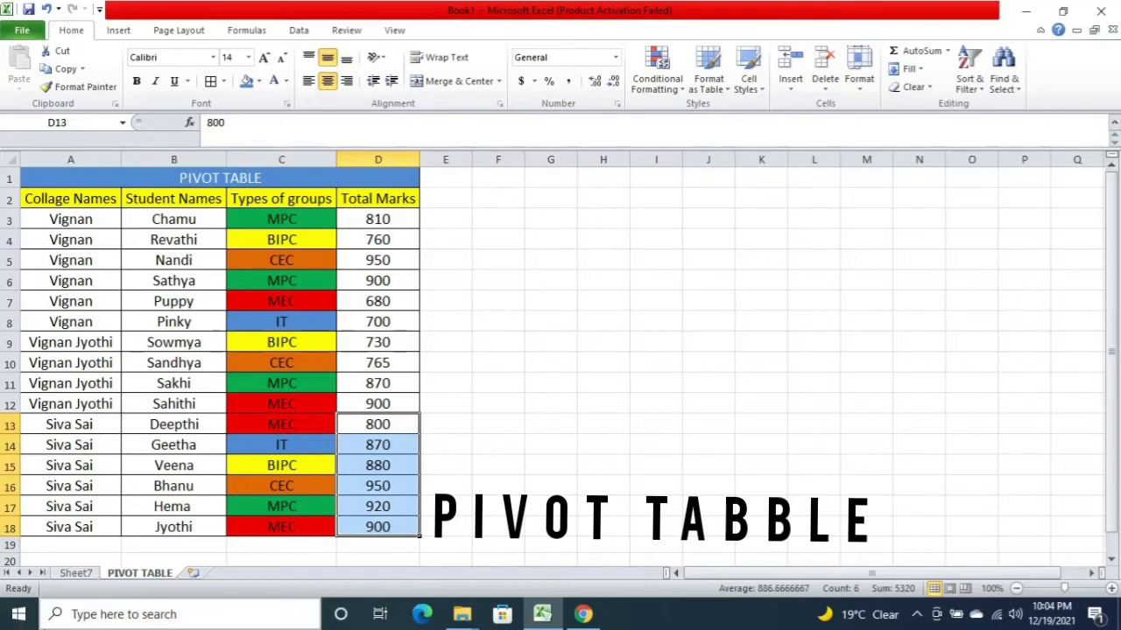
left_click(76, 574)
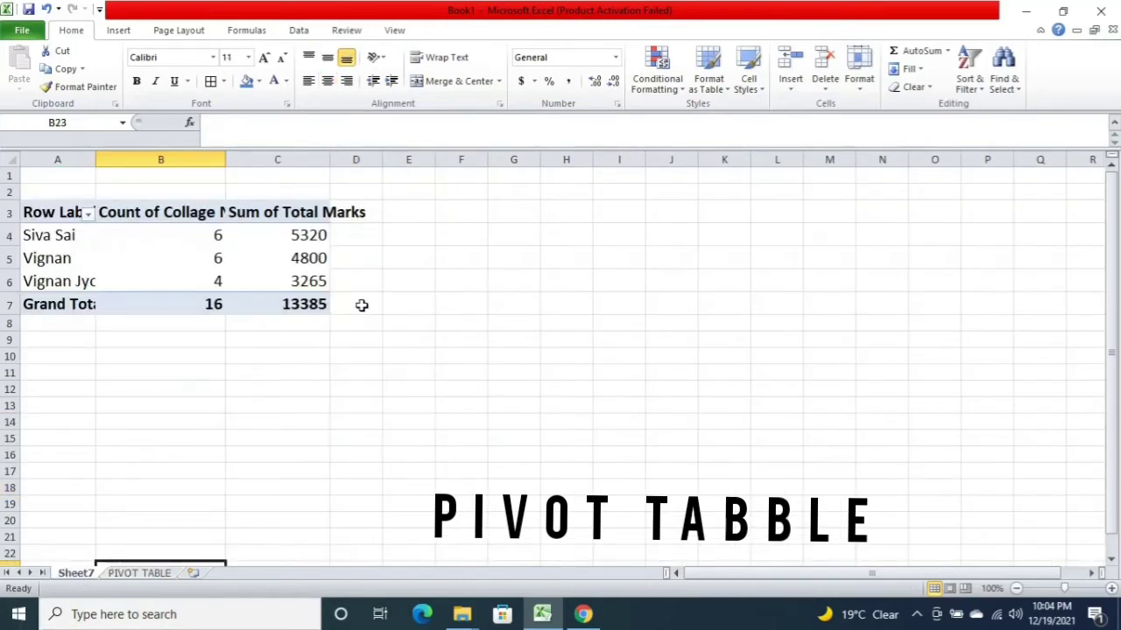
Step: Add Total Marks to Values again, creating Sum of Total Marks2 with the same 13385 total
left_click(315, 283)
left_click(310, 238)
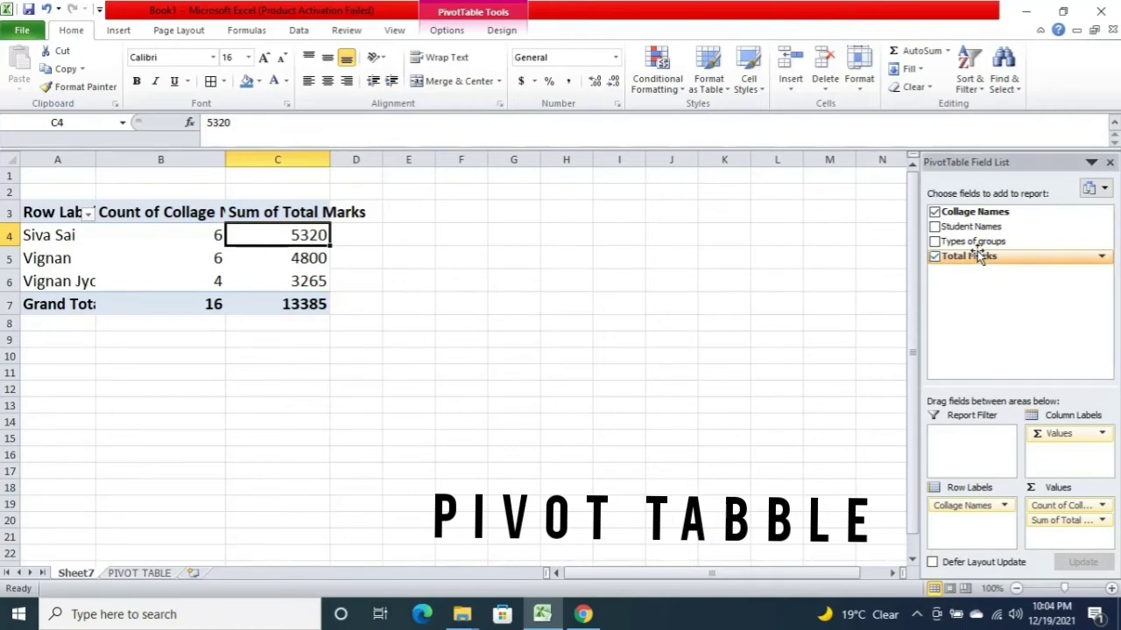
left_click_drag(974, 264, 1075, 522)
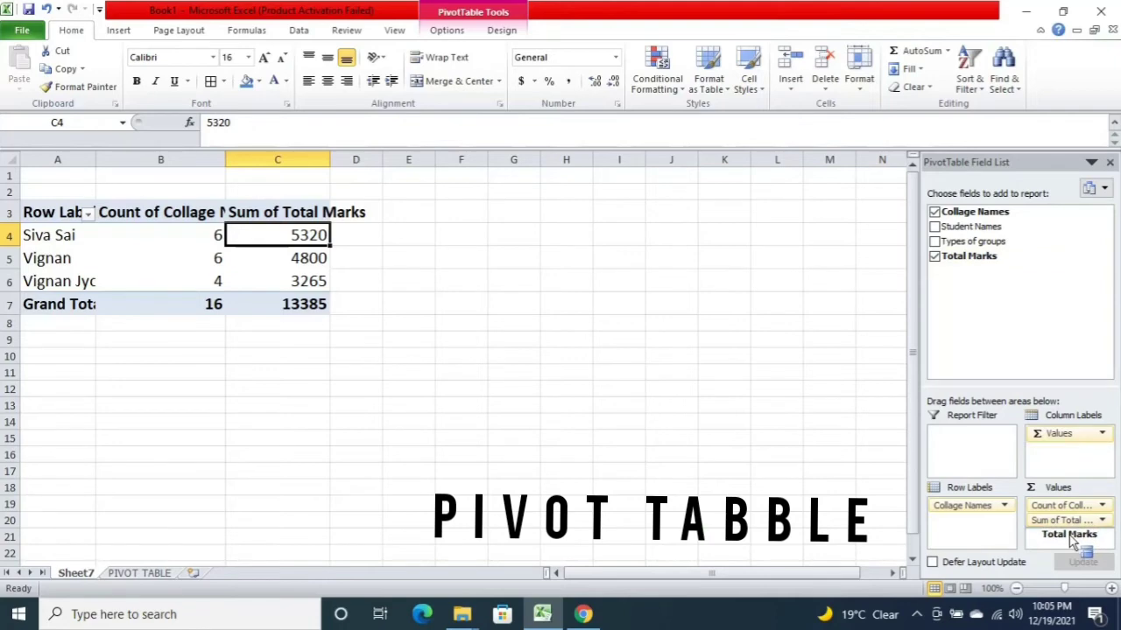
left_click_drag(1076, 523, 1072, 538)
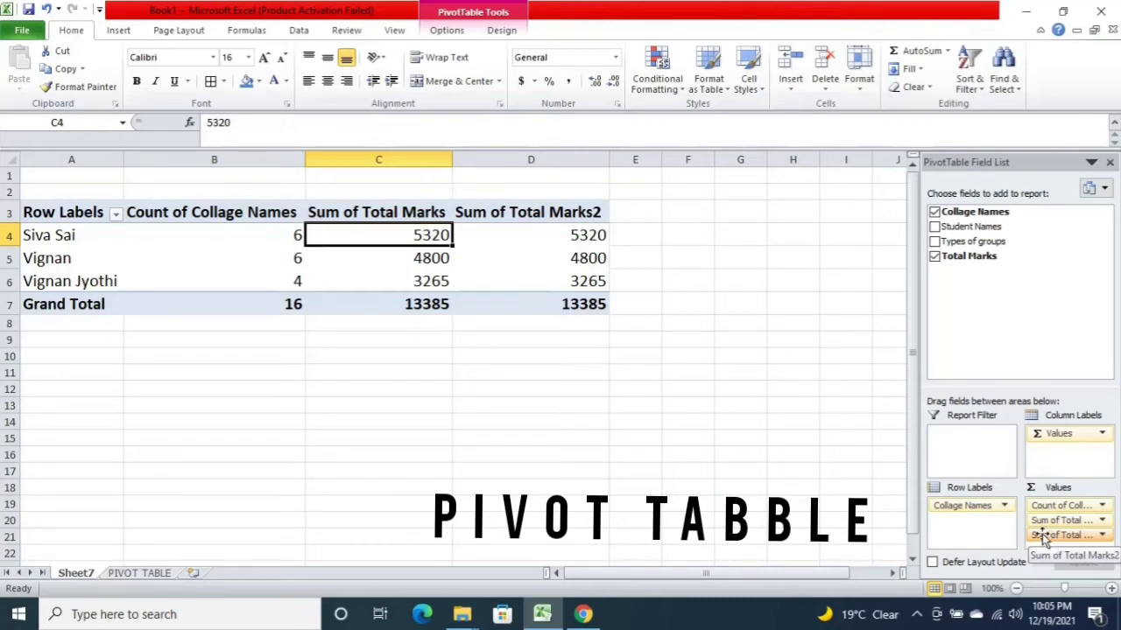
Step: Summarize Sum of Total Marks2 by Average: 886.6666667, 800, 816.25, grand total 836.5625
left_click(1042, 537)
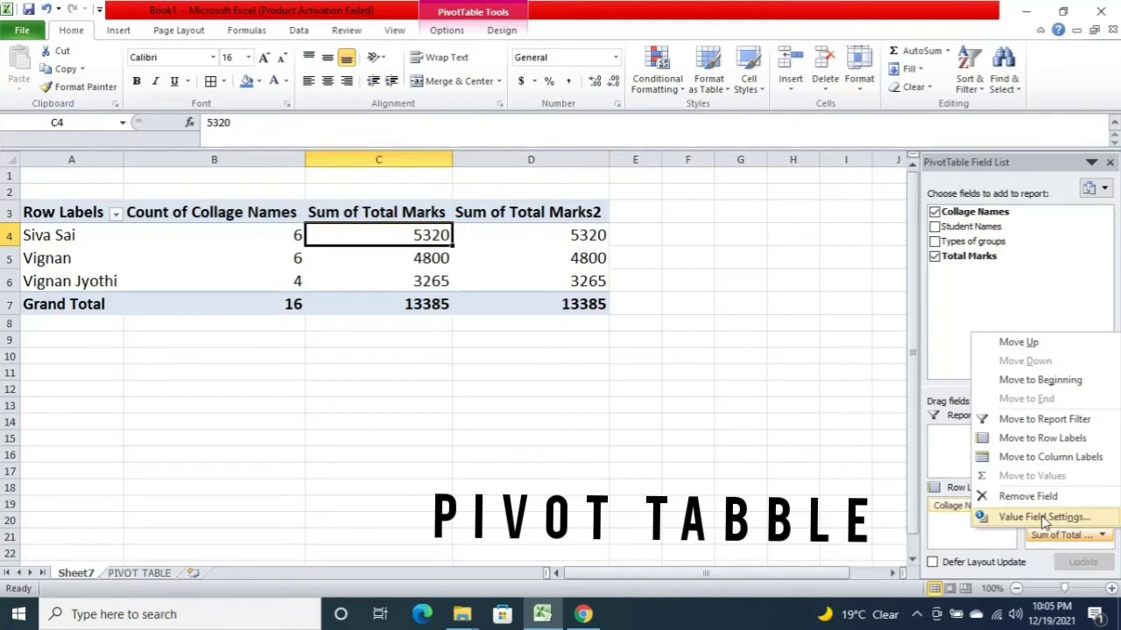
left_click(1044, 518)
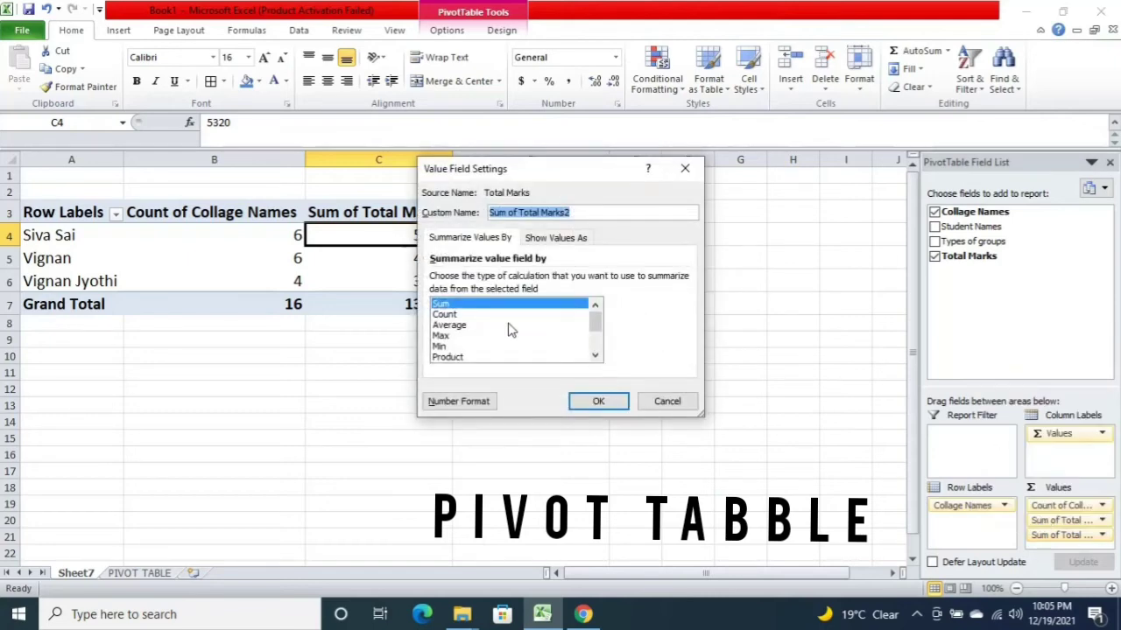
left_click(457, 326)
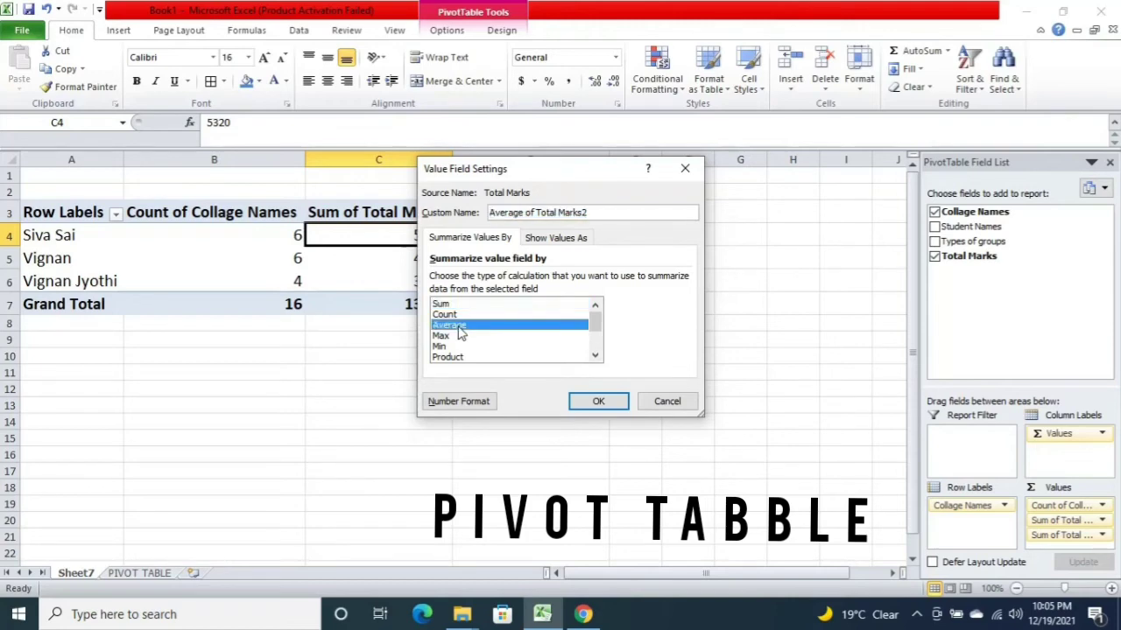
left_click(600, 405)
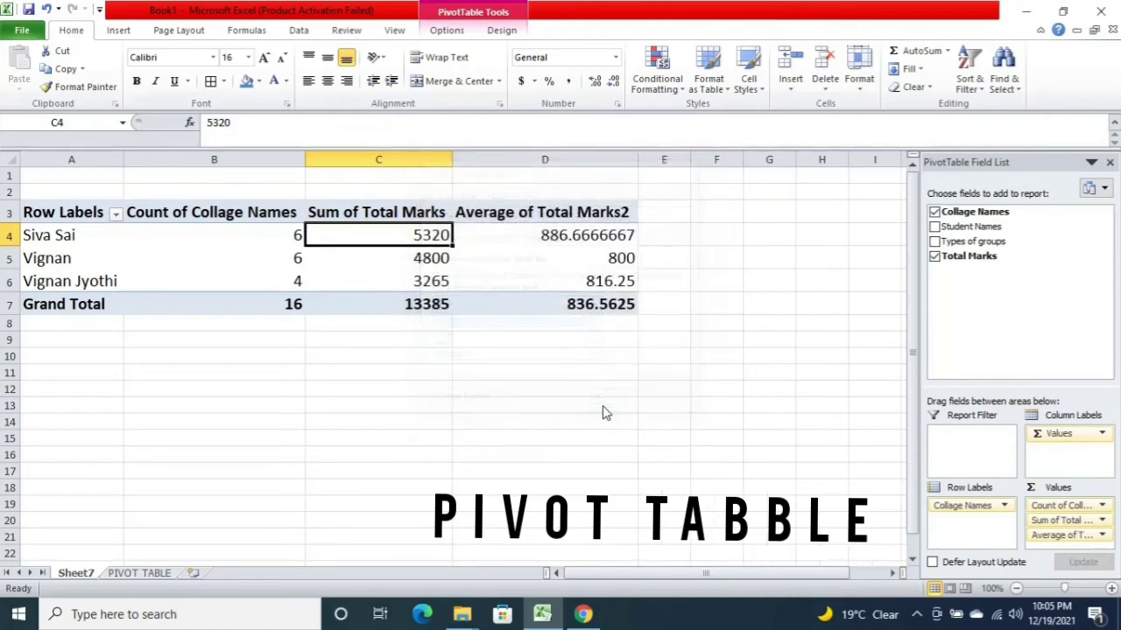
left_click(553, 234)
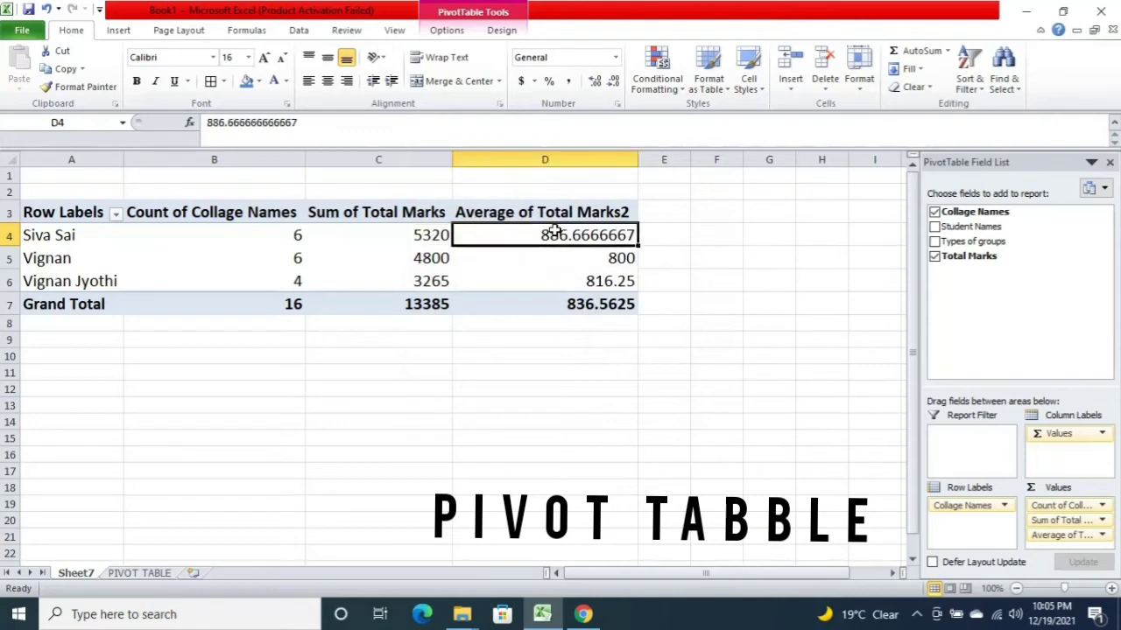
left_click(538, 254)
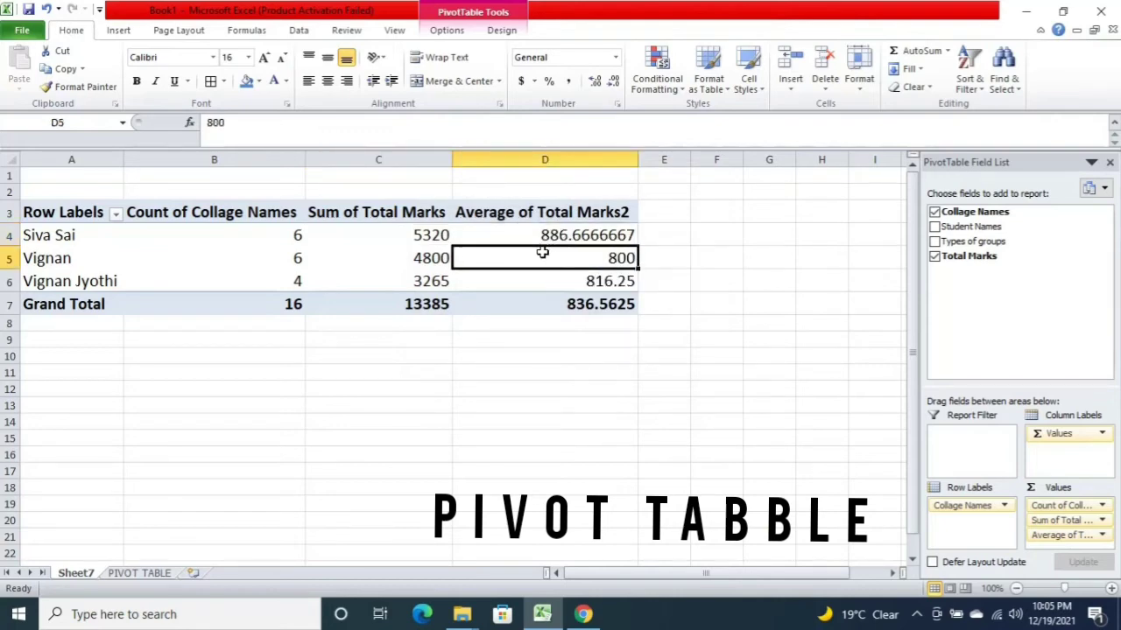
left_click(49, 238)
key("Right")
key("Right")
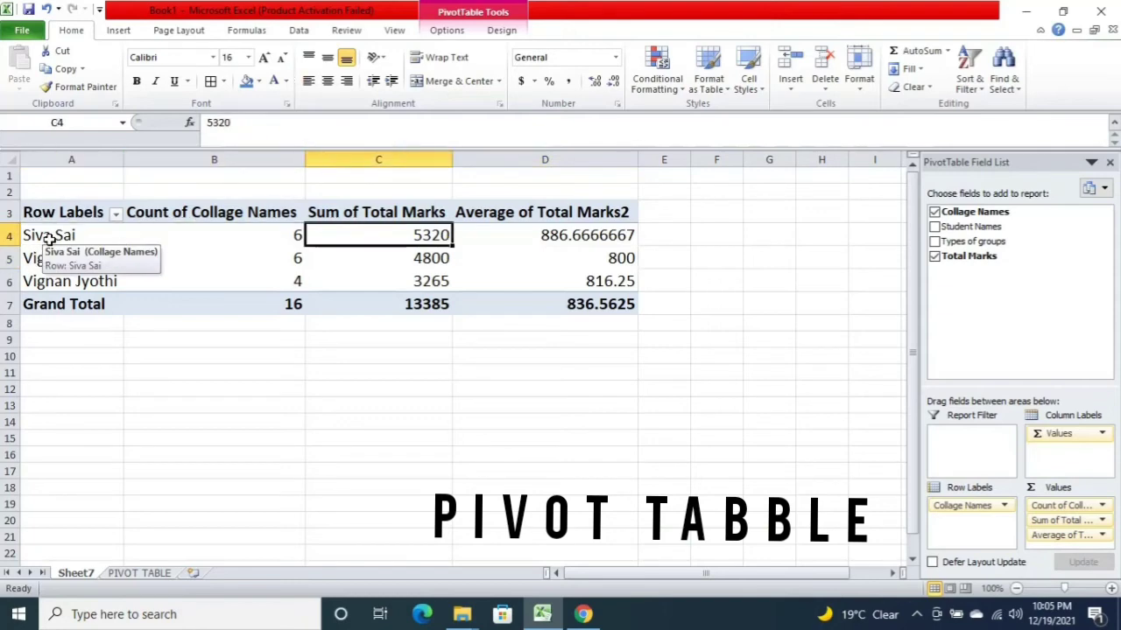
key("Right")
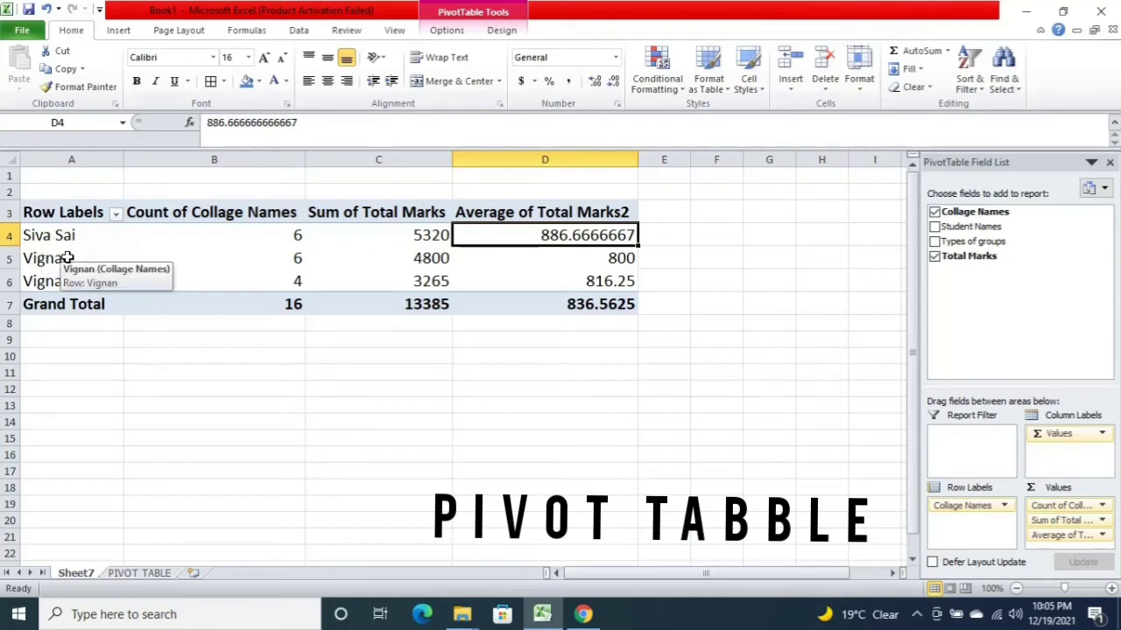
left_click(605, 259)
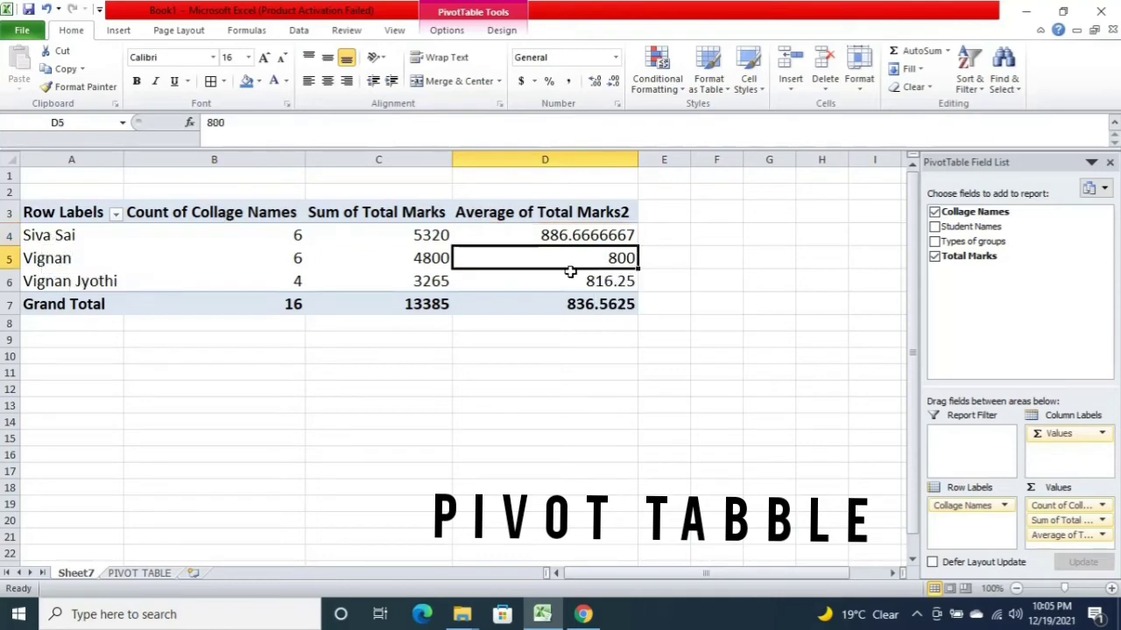
left_click(590, 281)
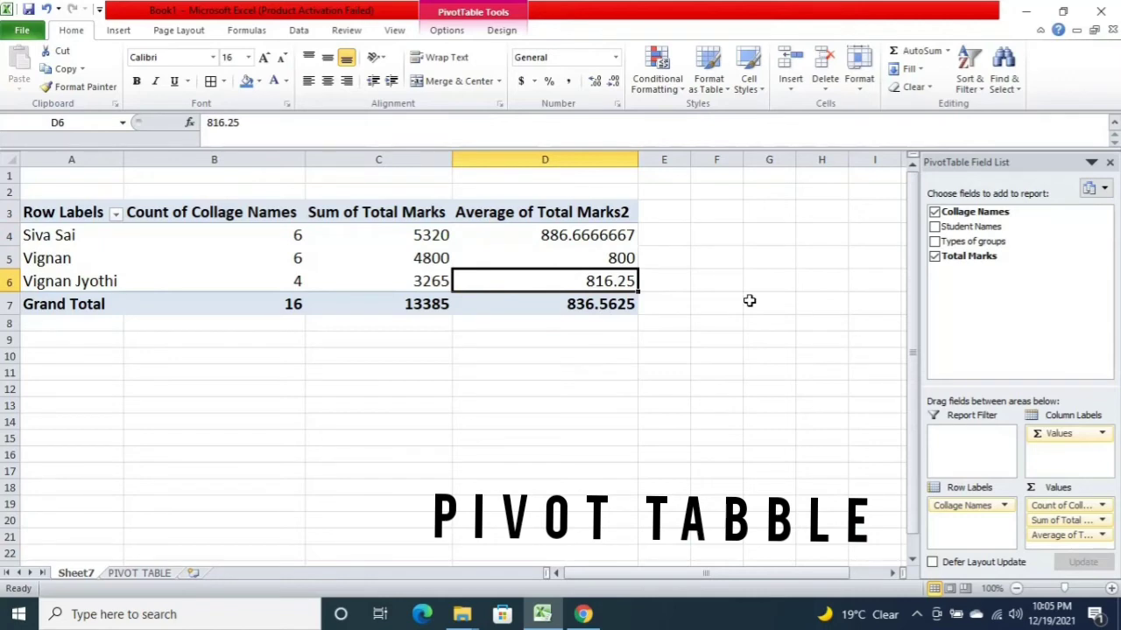
left_click(558, 323)
left_click(574, 252)
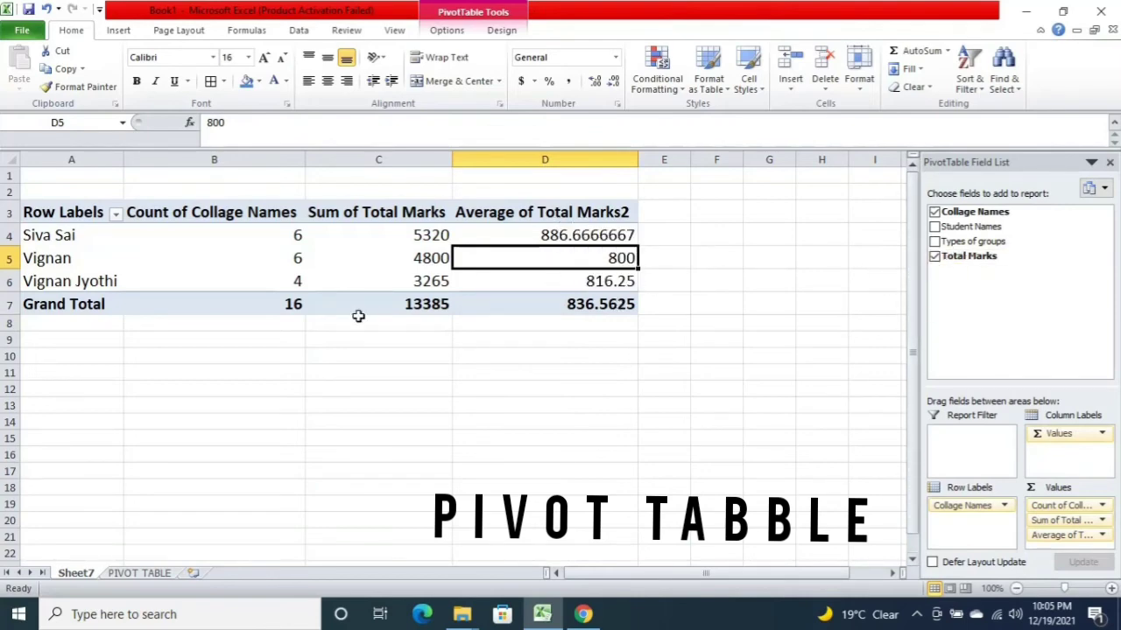
left_click(60, 226)
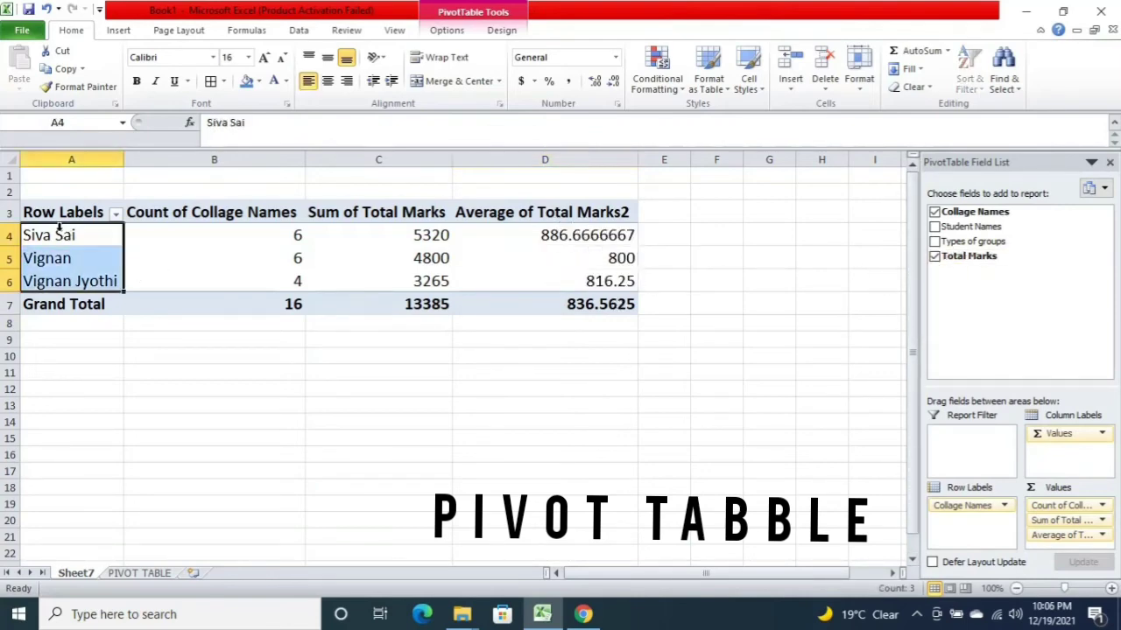
key("Up")
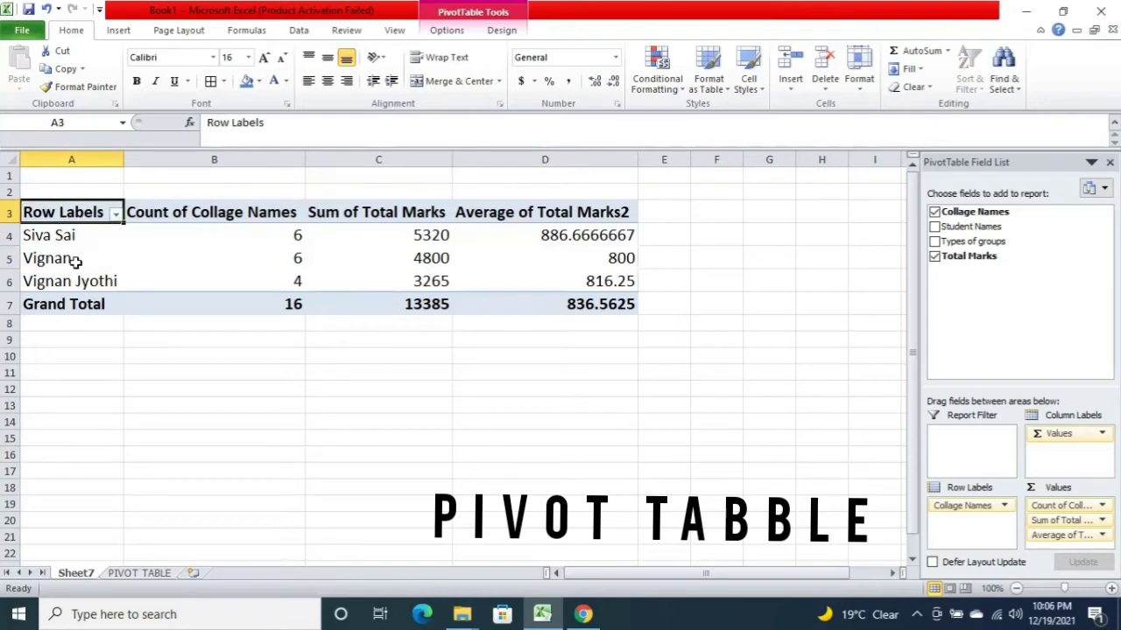
left_click(76, 261)
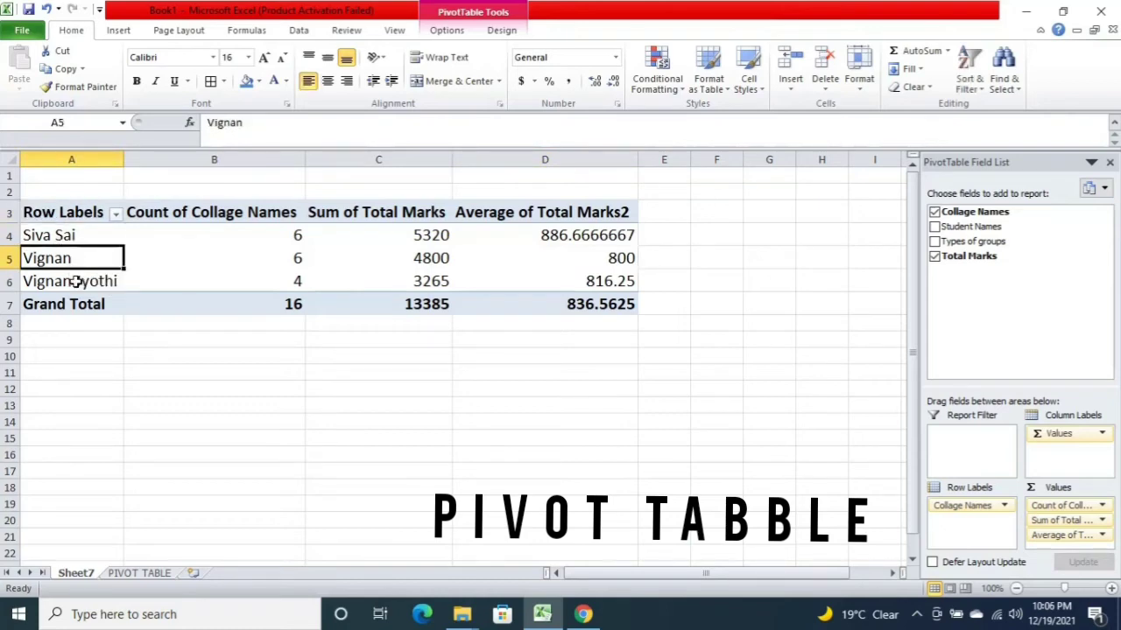
left_click(76, 280)
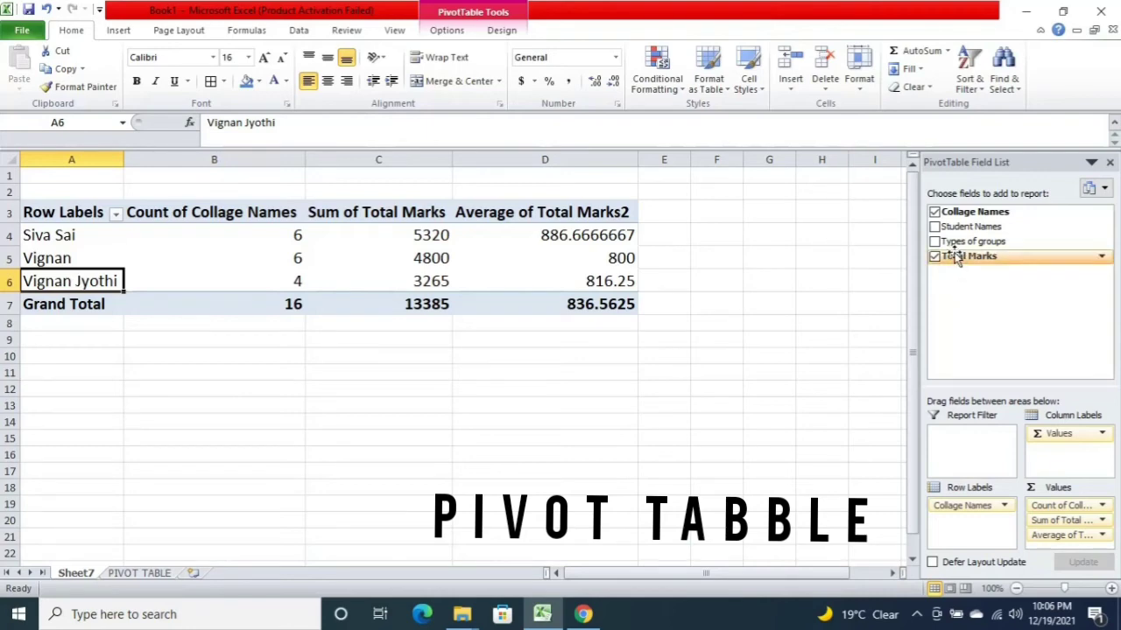
Step: Add Total Marks to the PivotTable Values area as the field Sum of Total Marks2
left_click_drag(957, 260, 1086, 539)
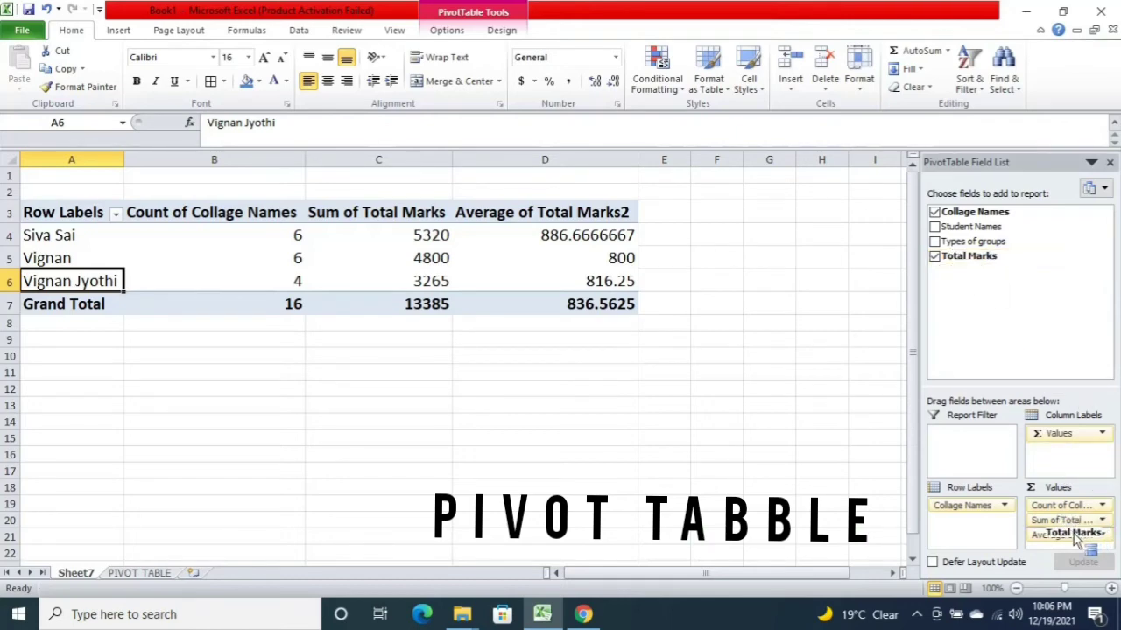
left_click_drag(1085, 538, 1076, 539)
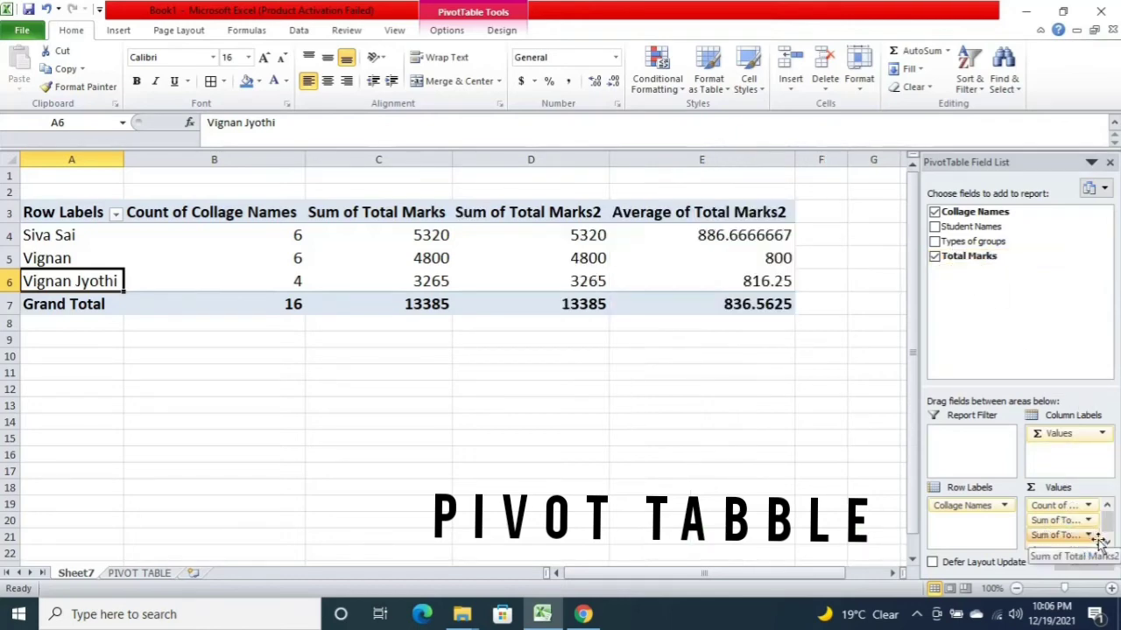
left_click(1106, 543)
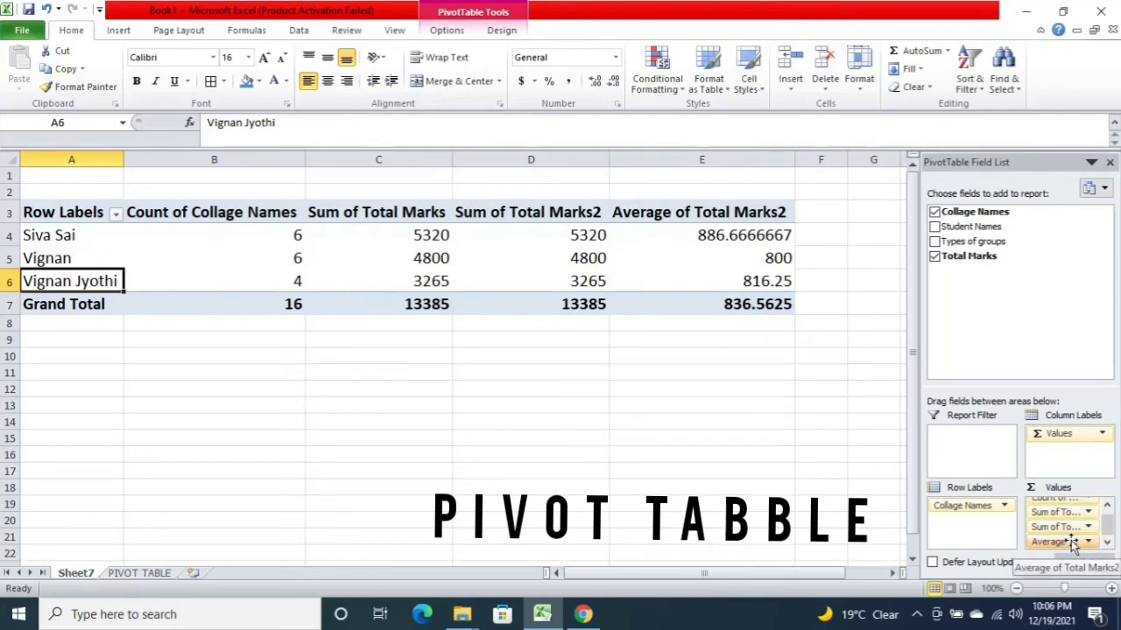
Step: Change Sum of Total Marks2 to Max, showing 950, 950, 900 and Grand Total 950
left_click(1069, 528)
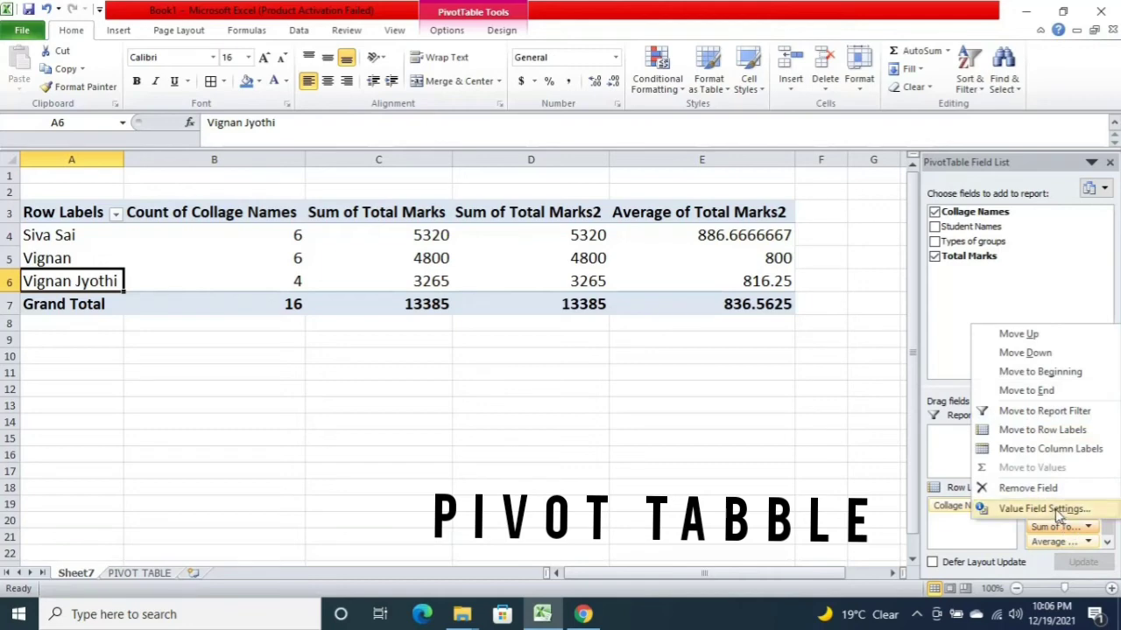
left_click(1044, 509)
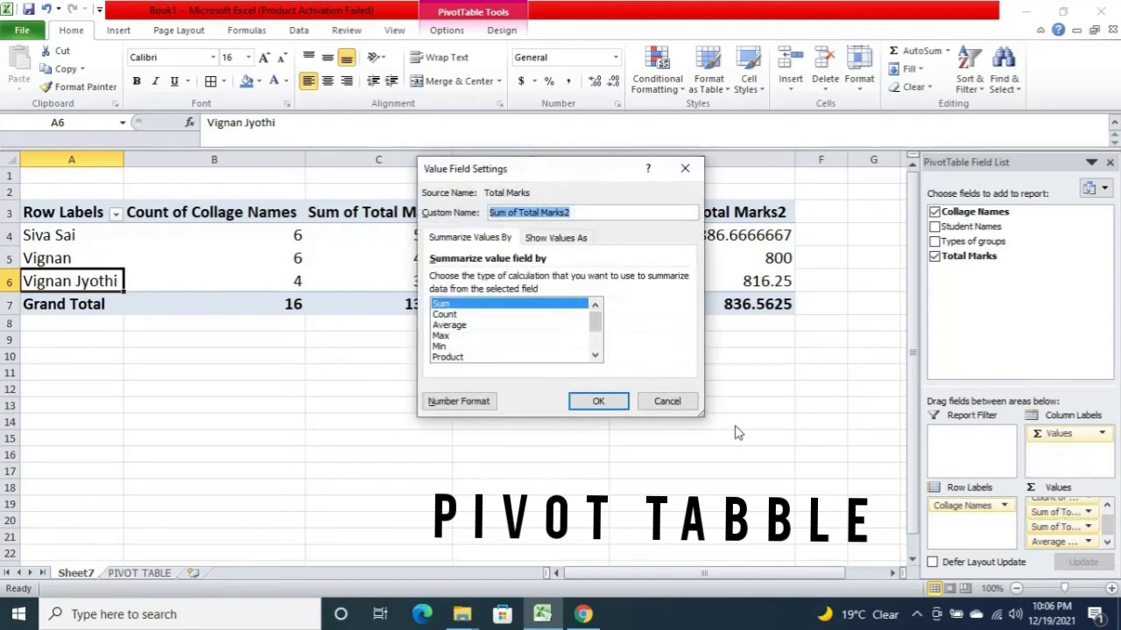
left_click(449, 338)
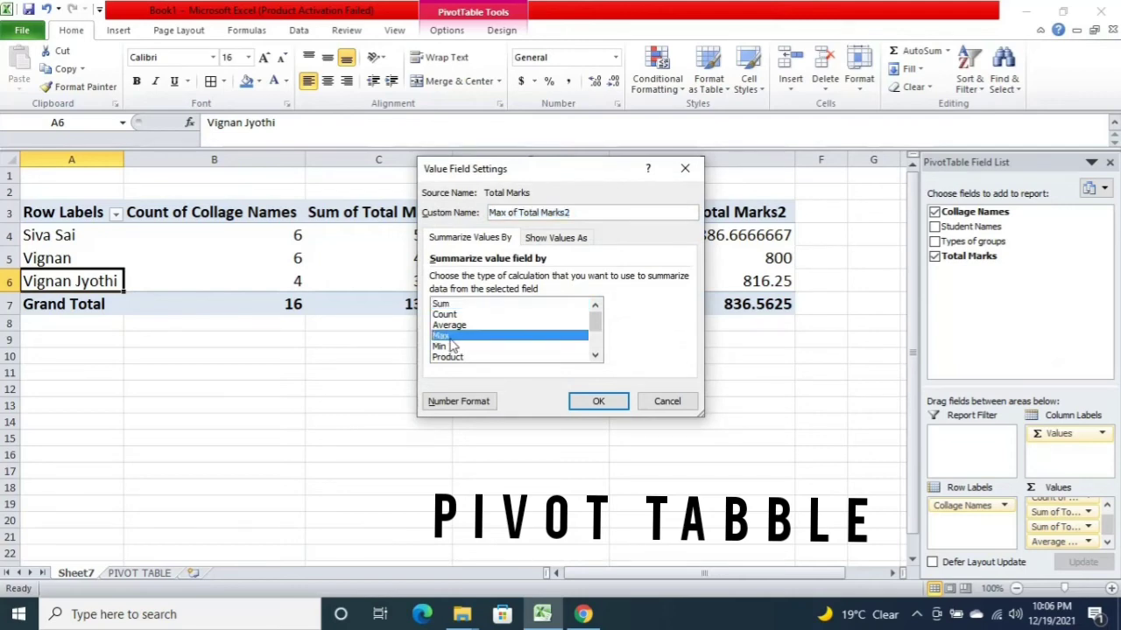
left_click(592, 401)
left_click(718, 243)
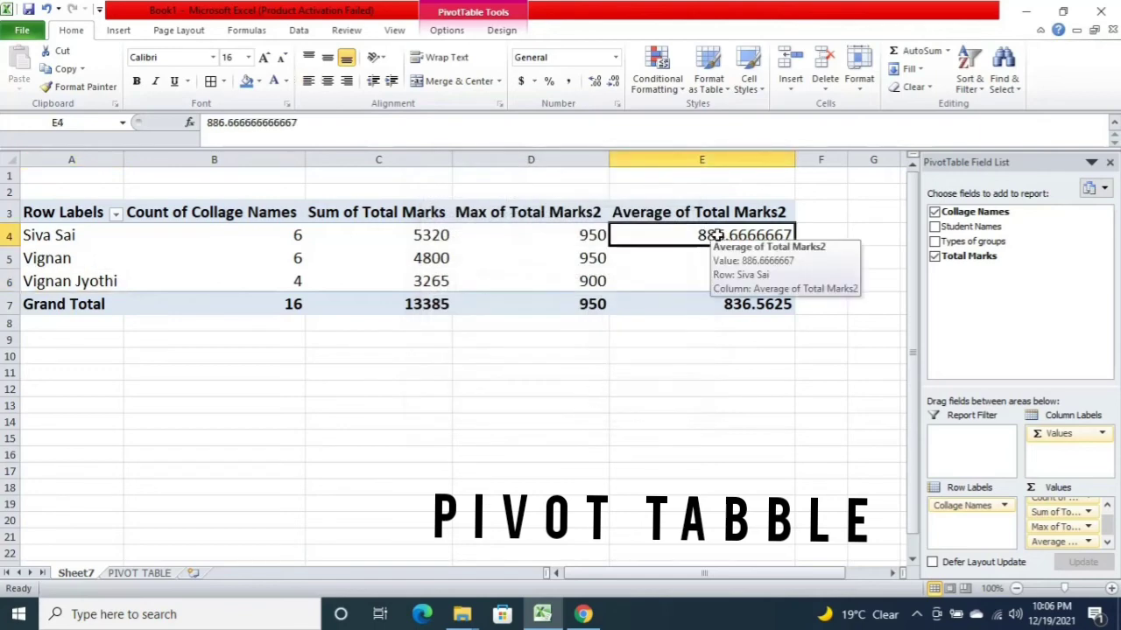
left_click(587, 235)
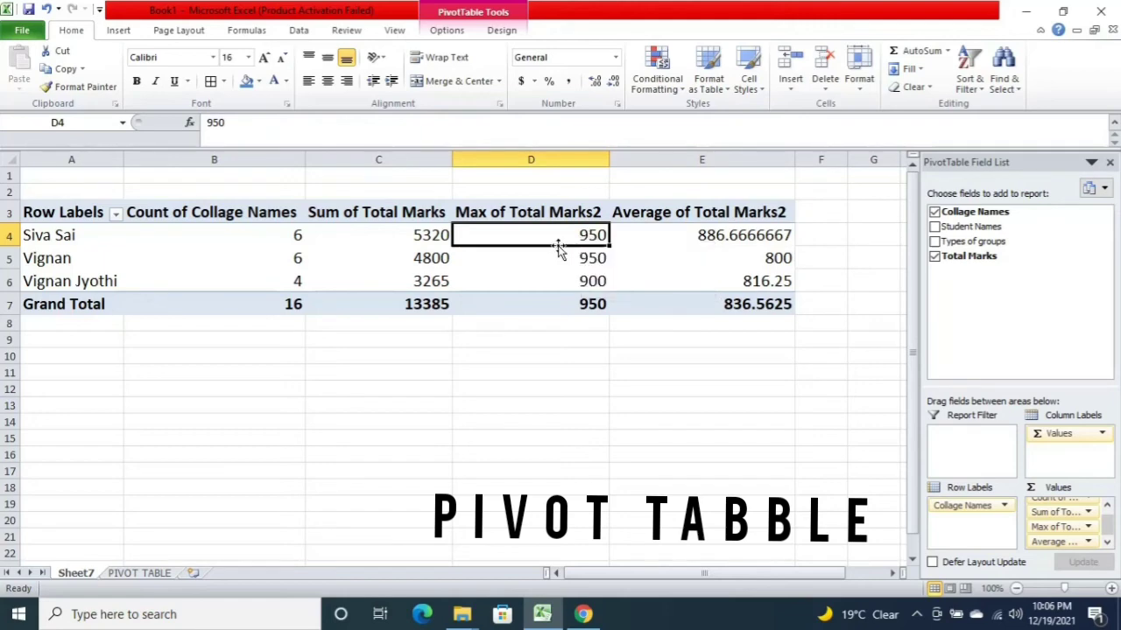
left_click(559, 256)
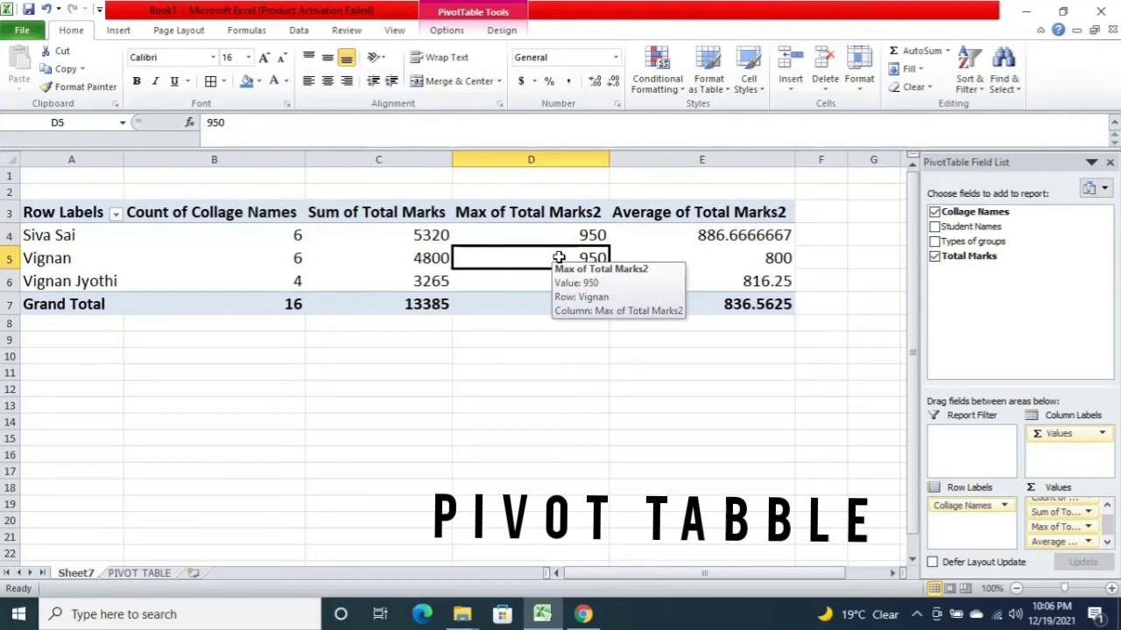
mouse_move(541, 284)
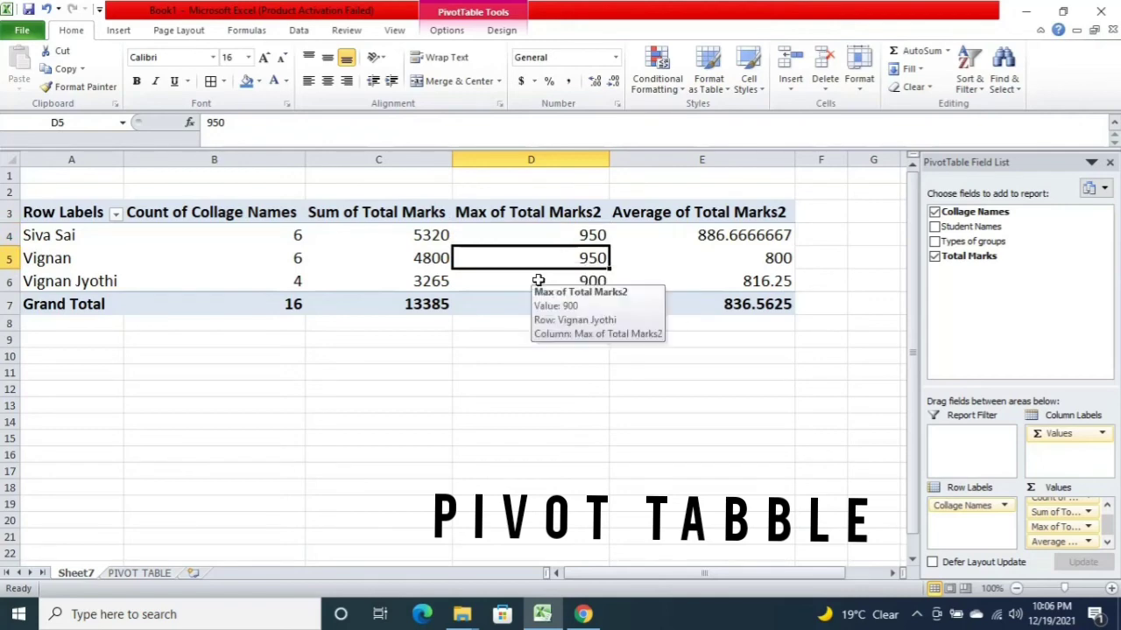
left_click(530, 281)
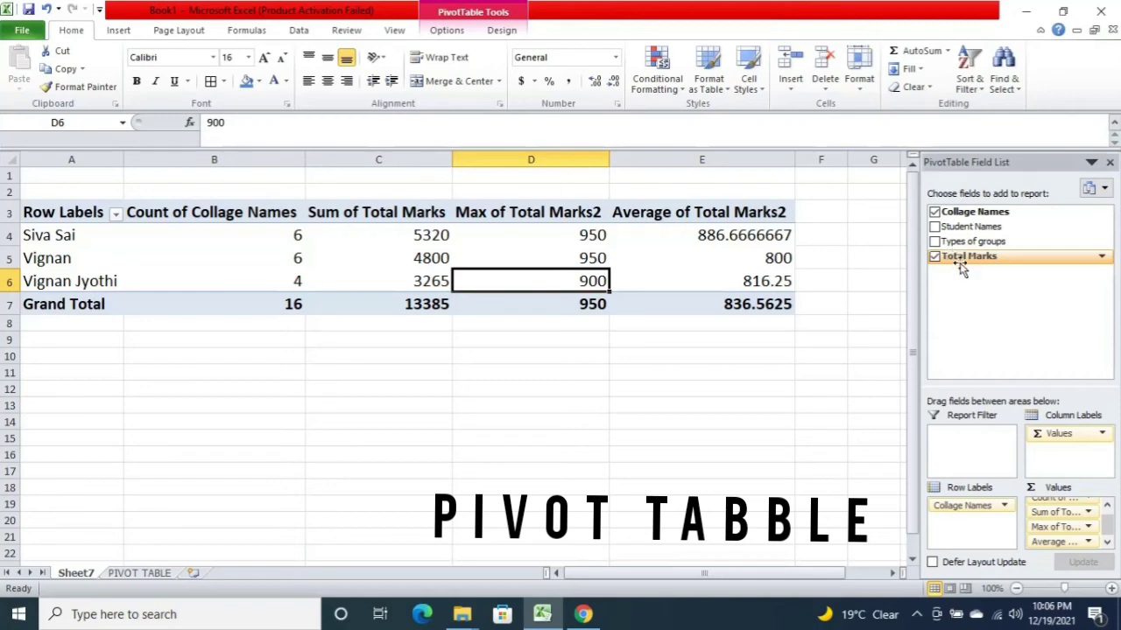
Step: Add Total Marks to Values again and summarize it by Min: 800, 680, 730, Grand Total 680
left_click_drag(959, 264, 1060, 526)
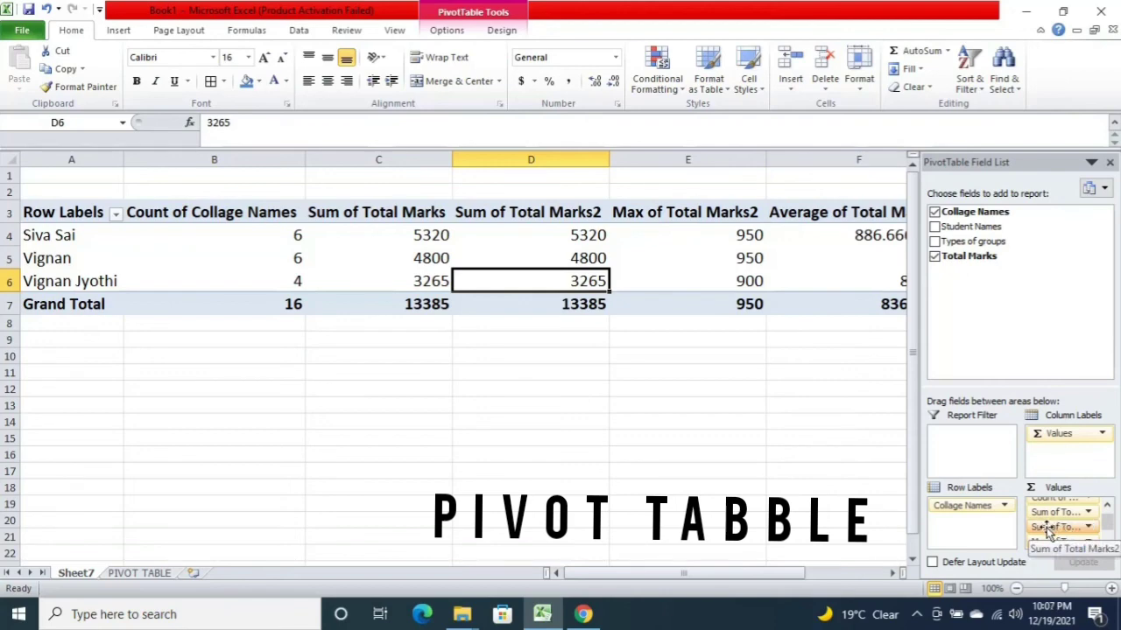
left_click(1046, 527)
left_click(1043, 509)
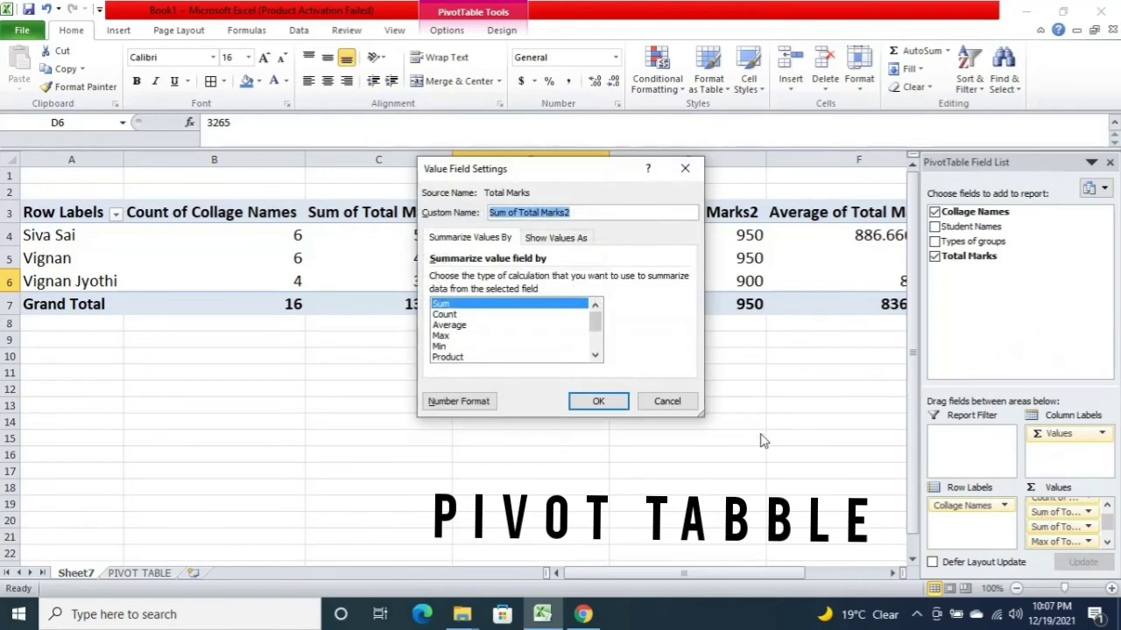
left_click(466, 346)
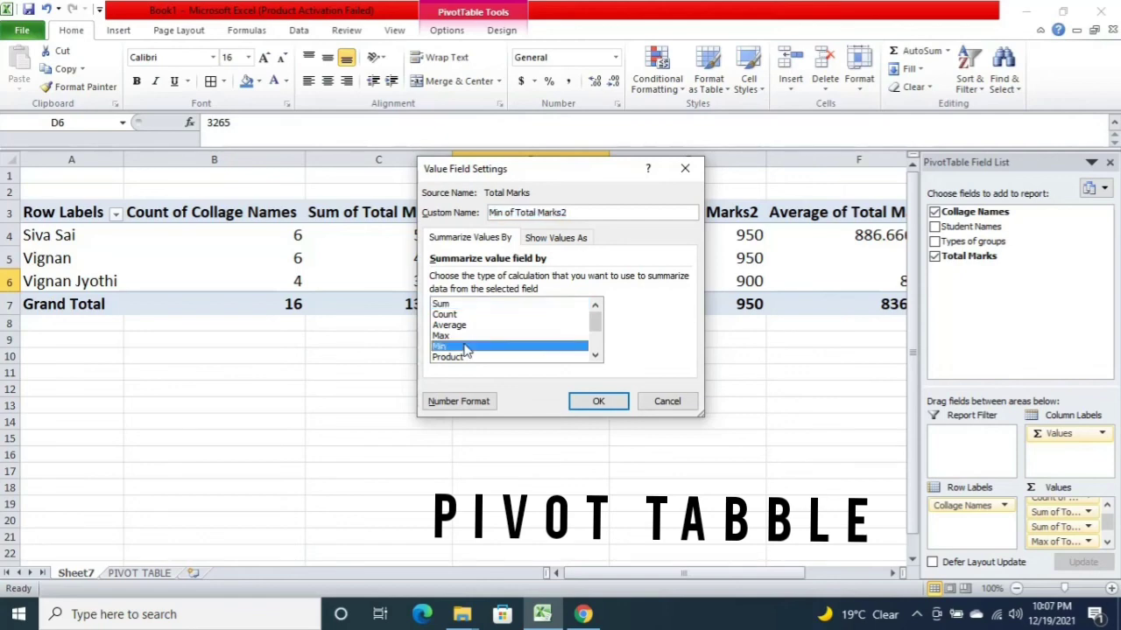
left_click(600, 401)
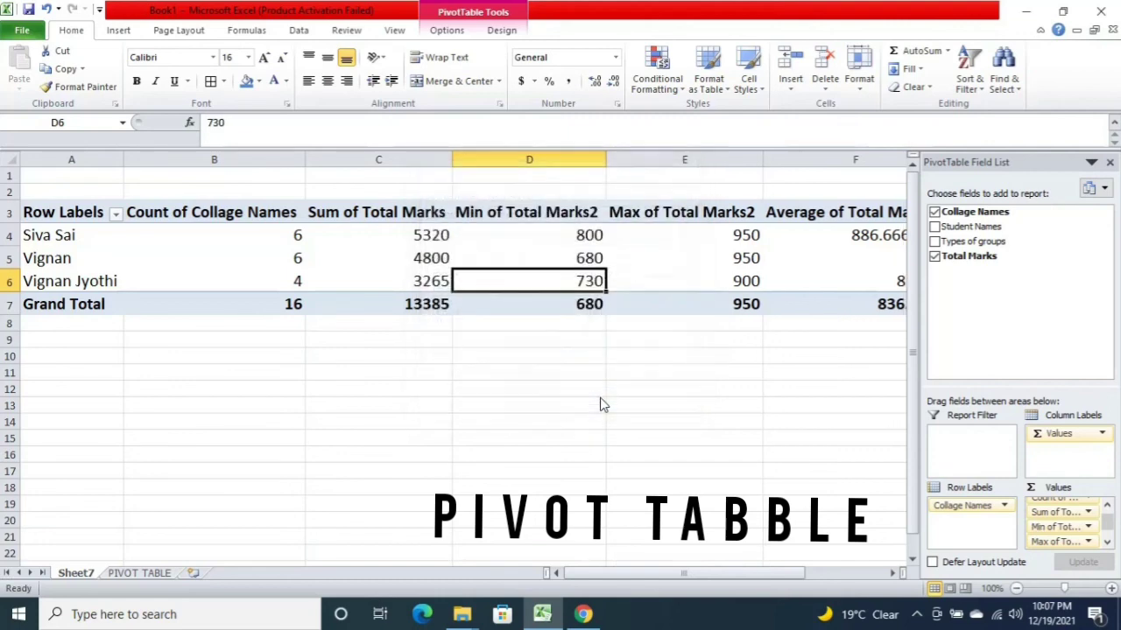
left_click(559, 240)
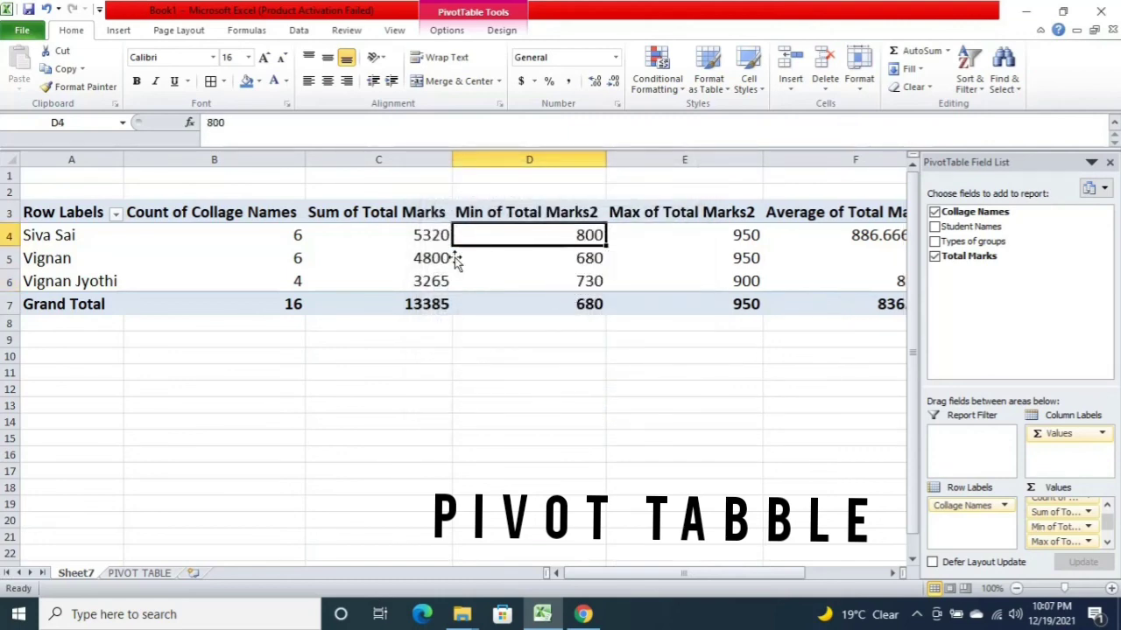
left_click(27, 236)
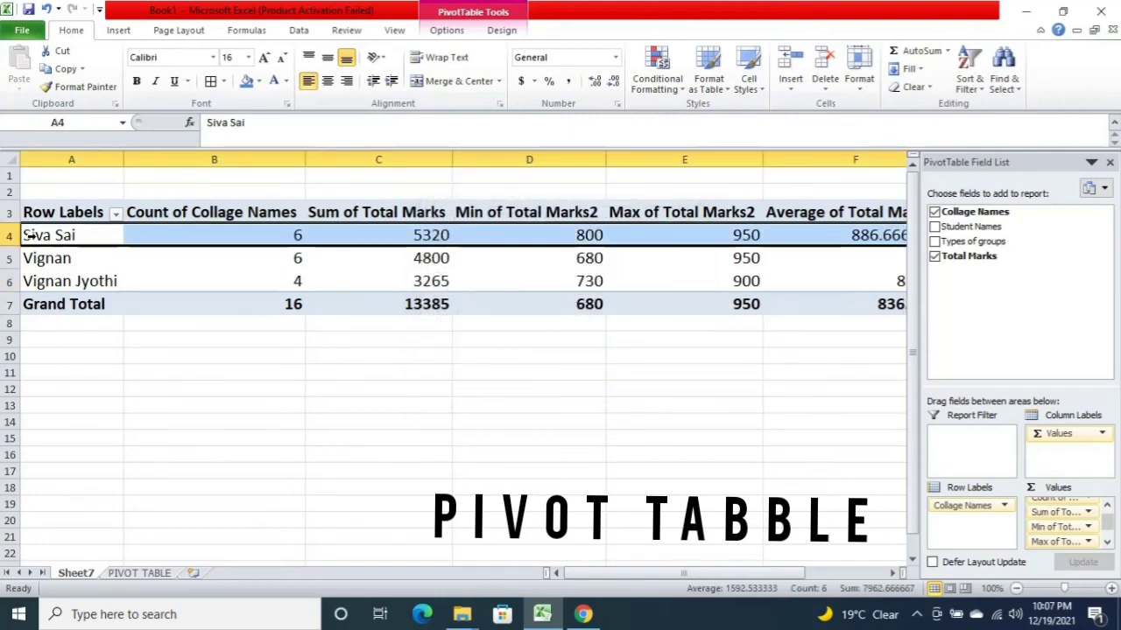
left_click(582, 234)
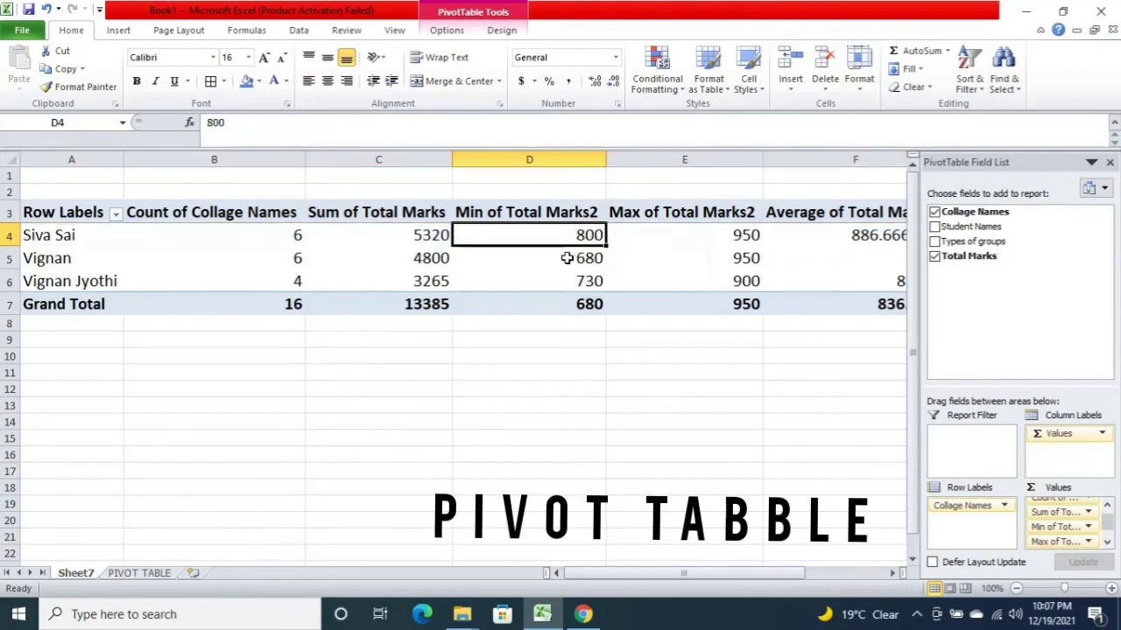
left_click(568, 259)
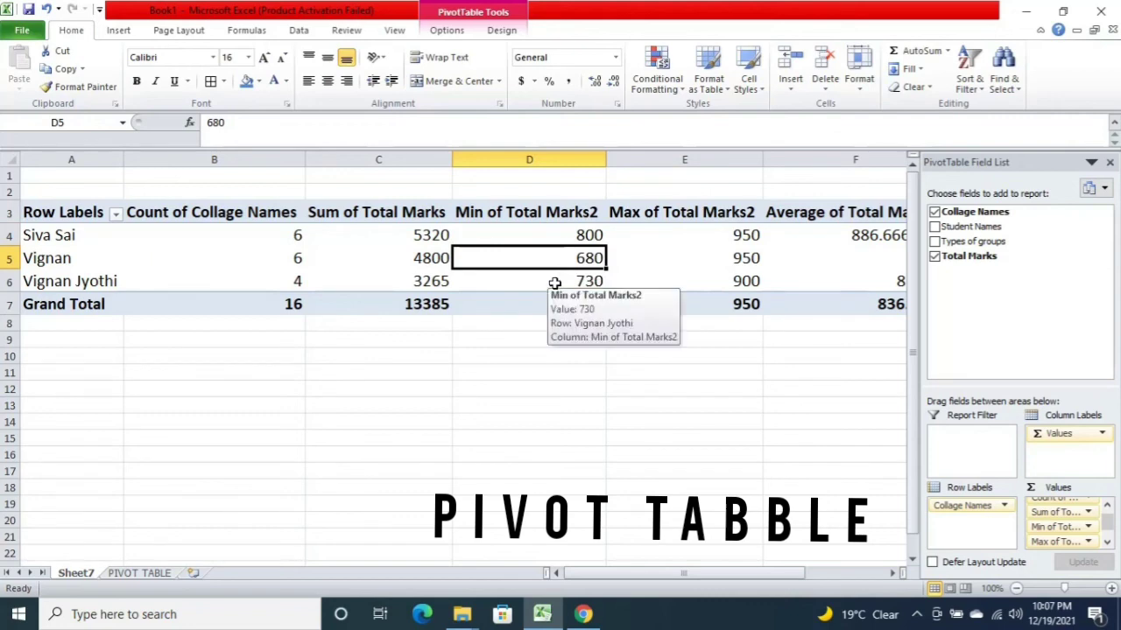
left_click(554, 283)
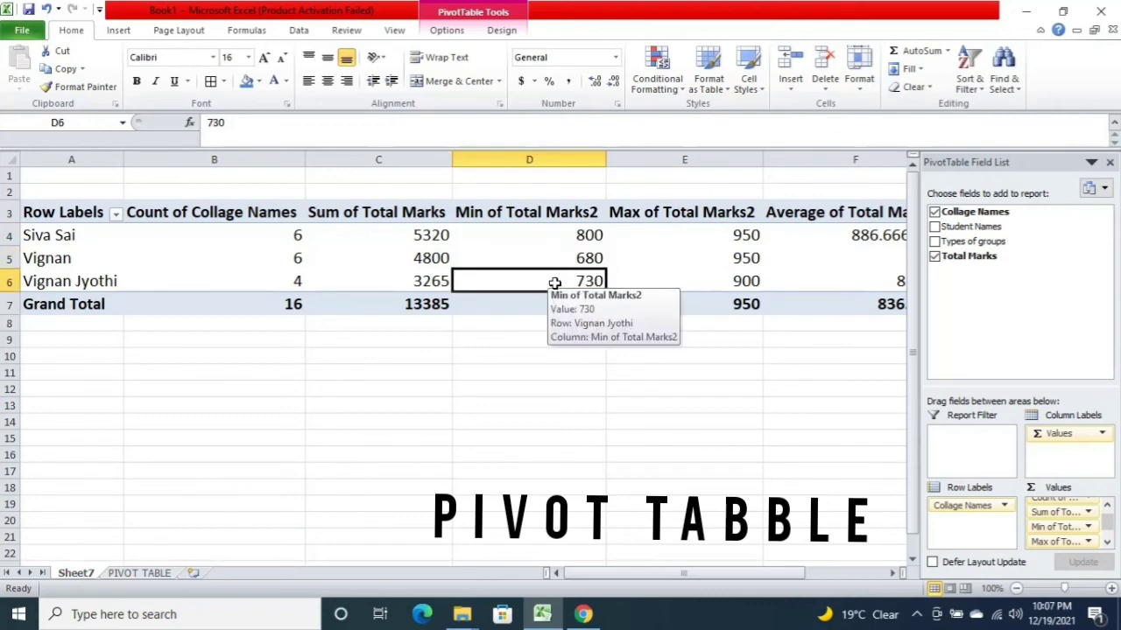
left_click(740, 304)
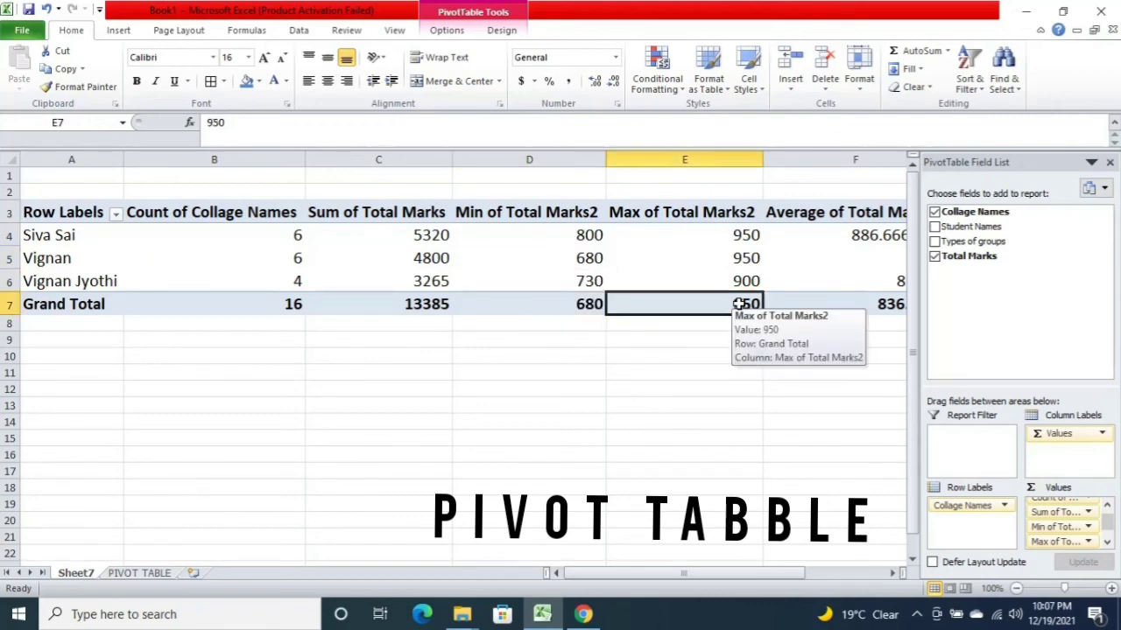
key("Right")
key("Right")
key("Left")
key("Home")
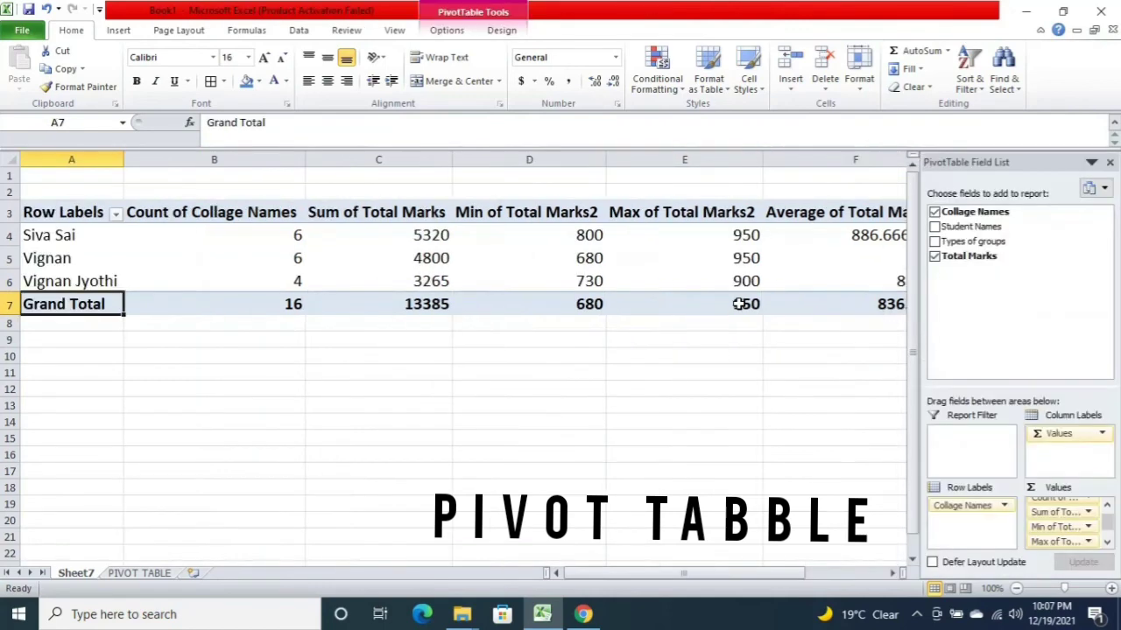
left_click(402, 214)
left_click(522, 213)
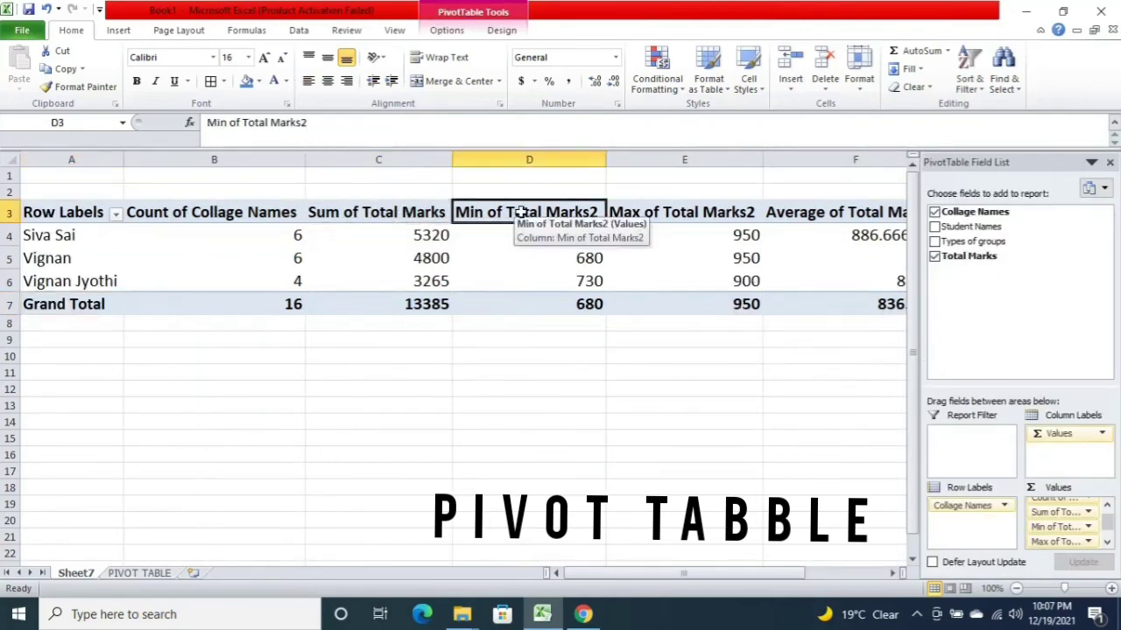
left_click(603, 202)
left_click(698, 197)
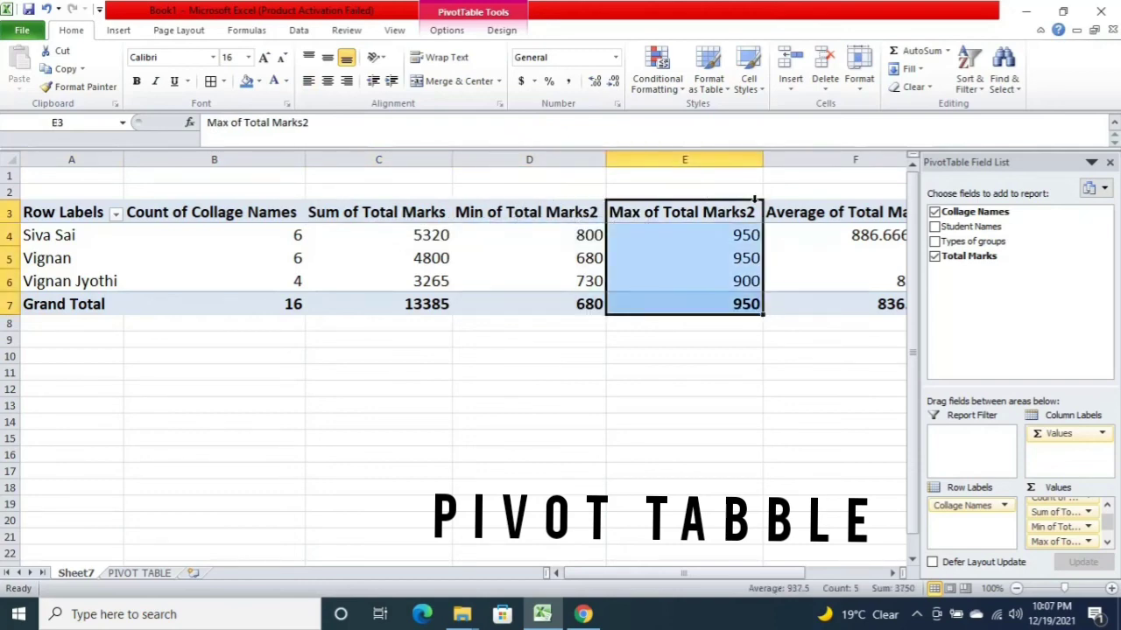
left_click(806, 217)
left_click(718, 214)
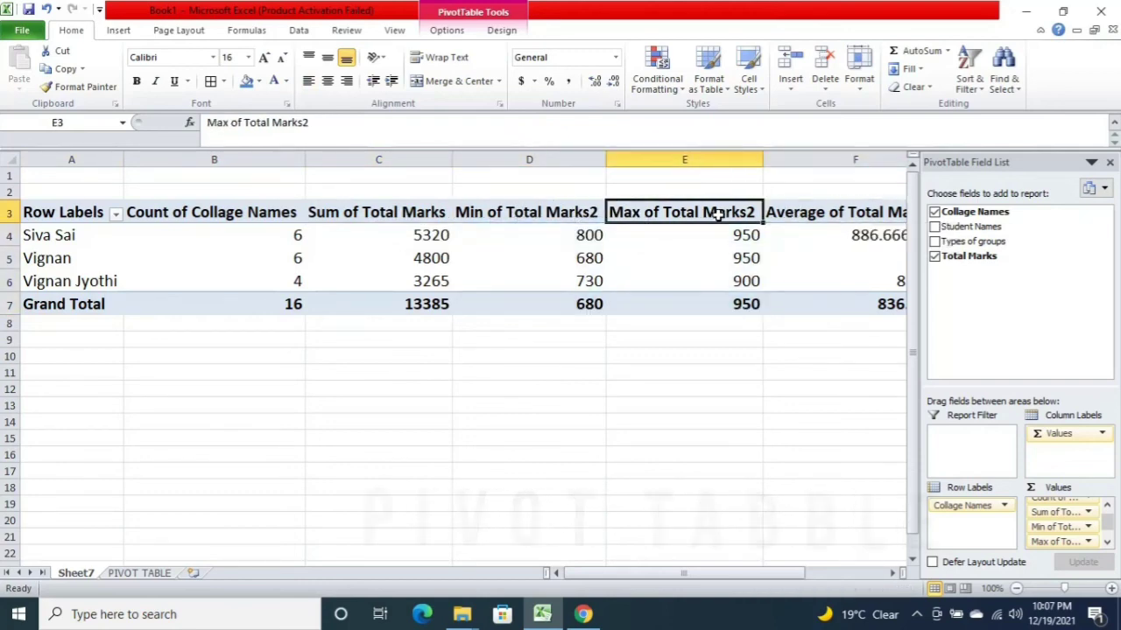